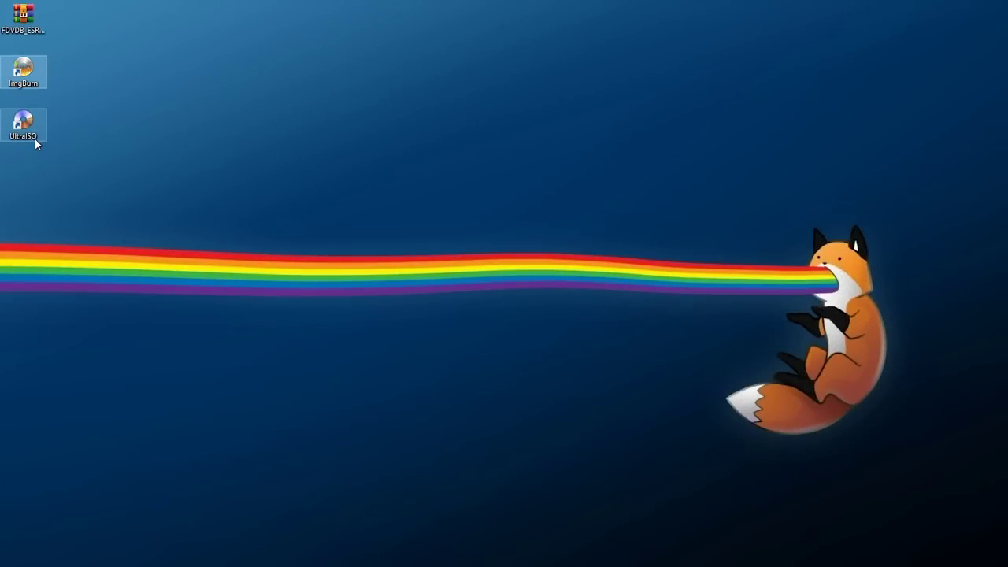
left_click(35, 137)
left_click(24, 11)
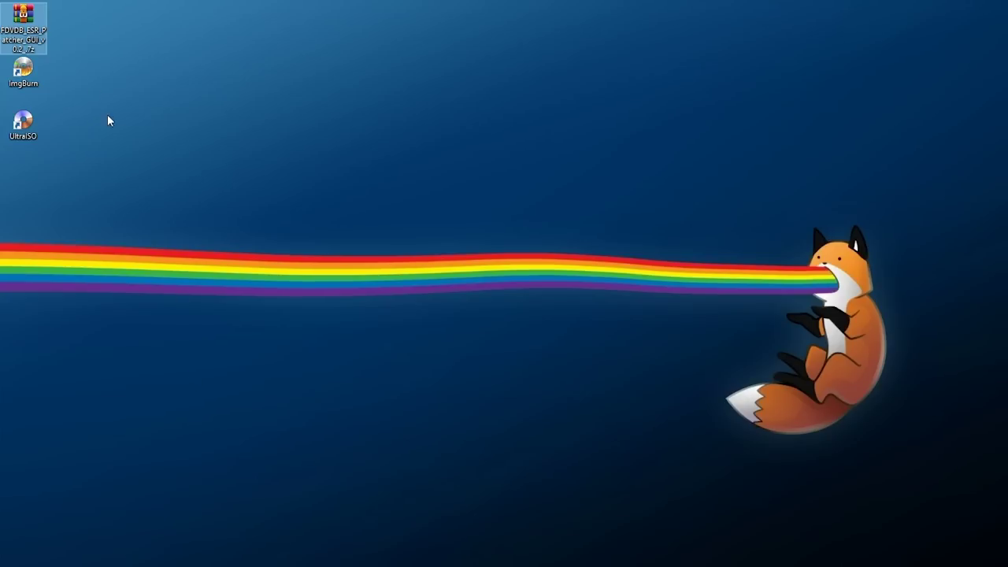
Step: Launch ImgBurn and create an image file from the Bouncer DVD, saved as G:\THE BOUNCER.ISO, after checking the disc's profile
left_click(23, 69)
key("Return")
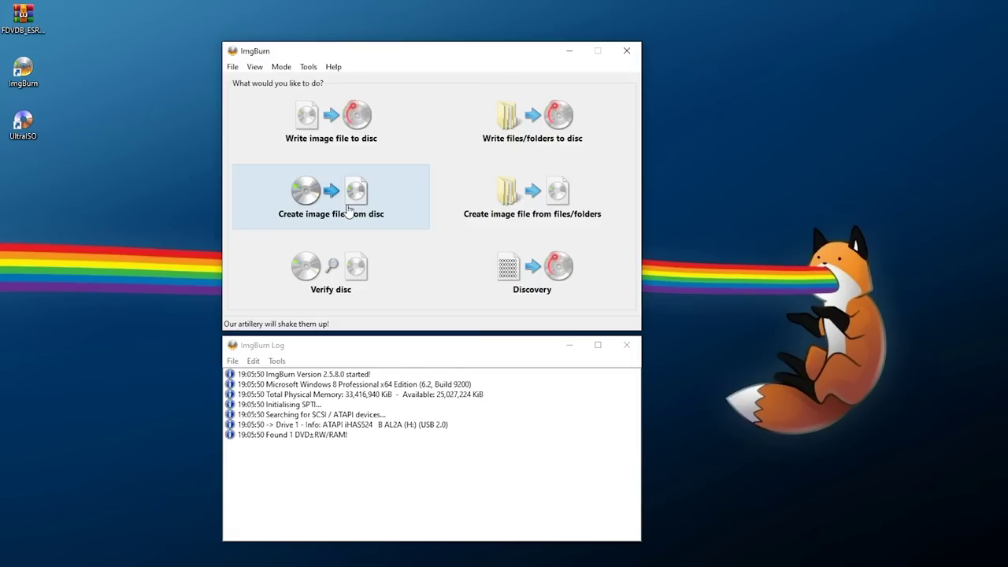
left_click(388, 197)
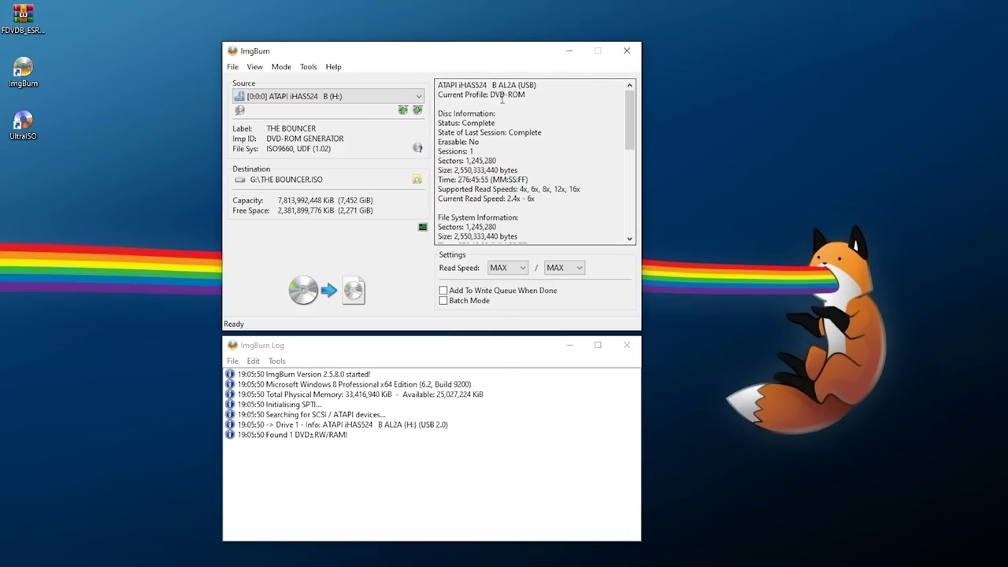
left_click_drag(490, 96, 527, 95)
left_click(507, 154)
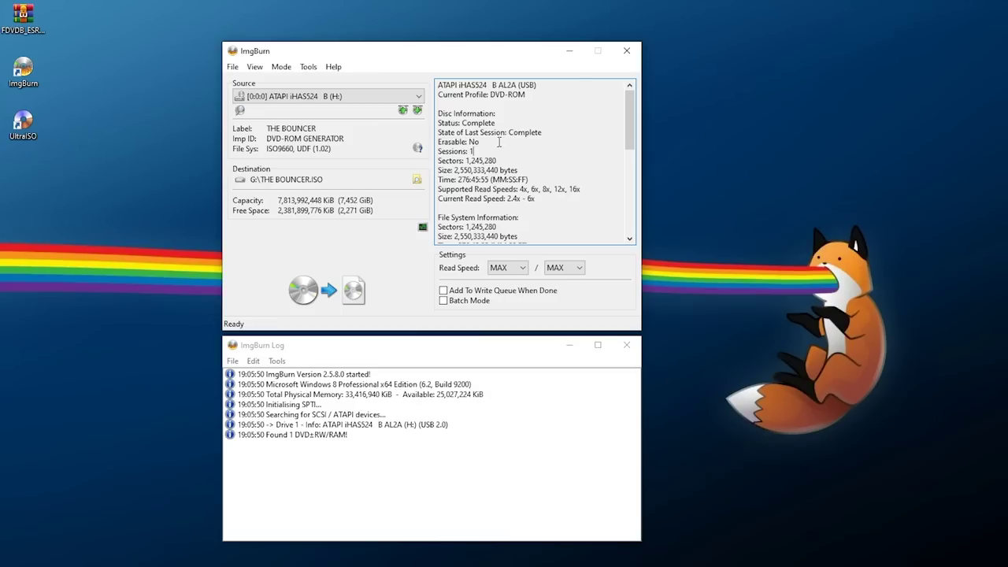
left_click(345, 297)
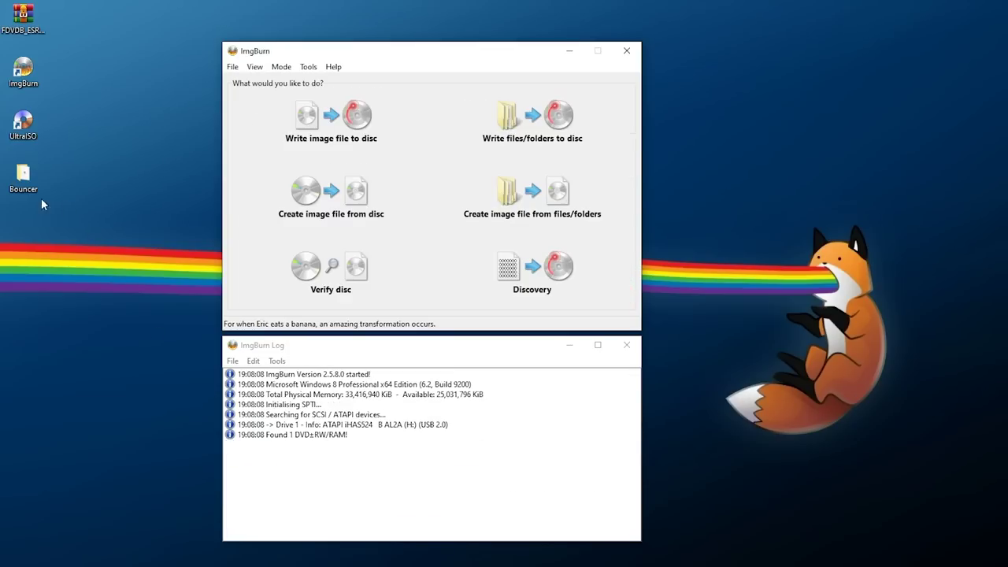
Step: Create an image file from the Tekken Tag Tournament disc, saved as G:\TEKKENTAGTOURNAMENT.BIN, after checking the disc's profile
left_click(28, 181)
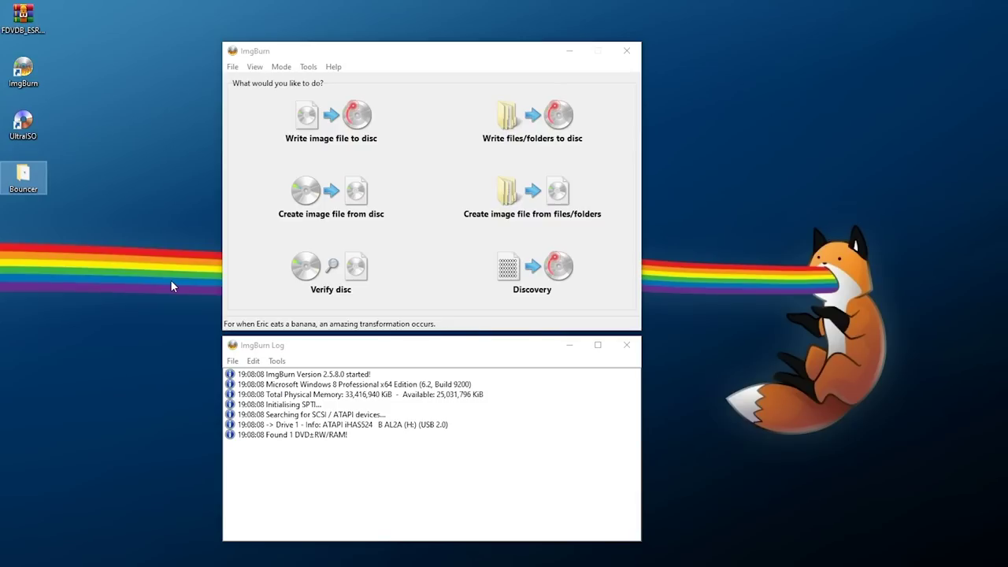
left_click(390, 201)
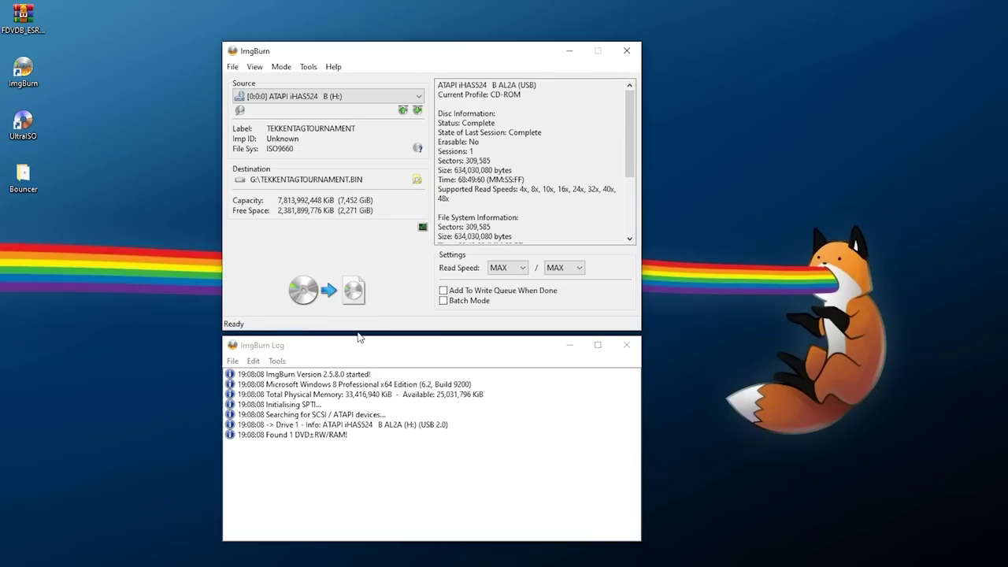
left_click_drag(521, 94, 488, 94)
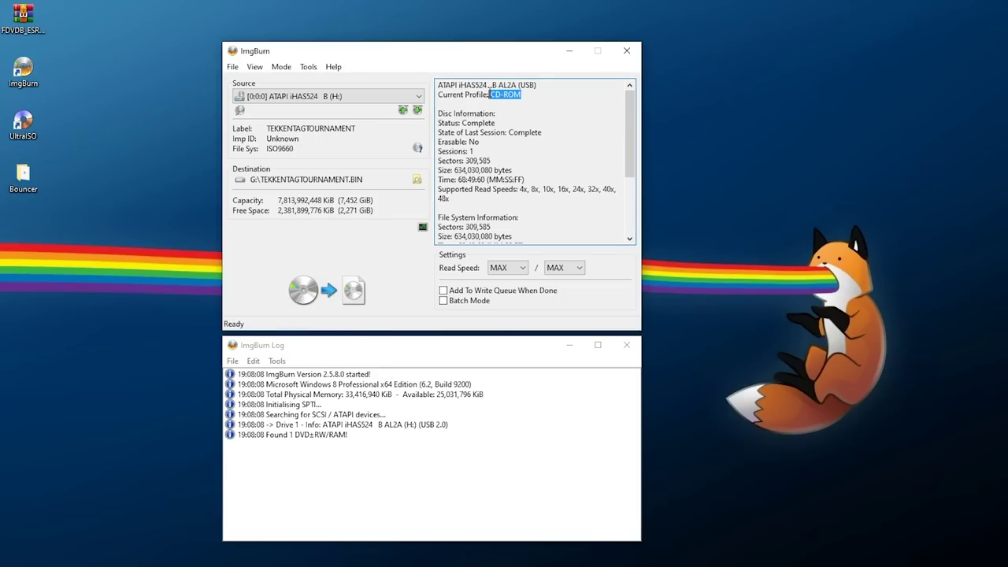
left_click(509, 121)
left_click(342, 292)
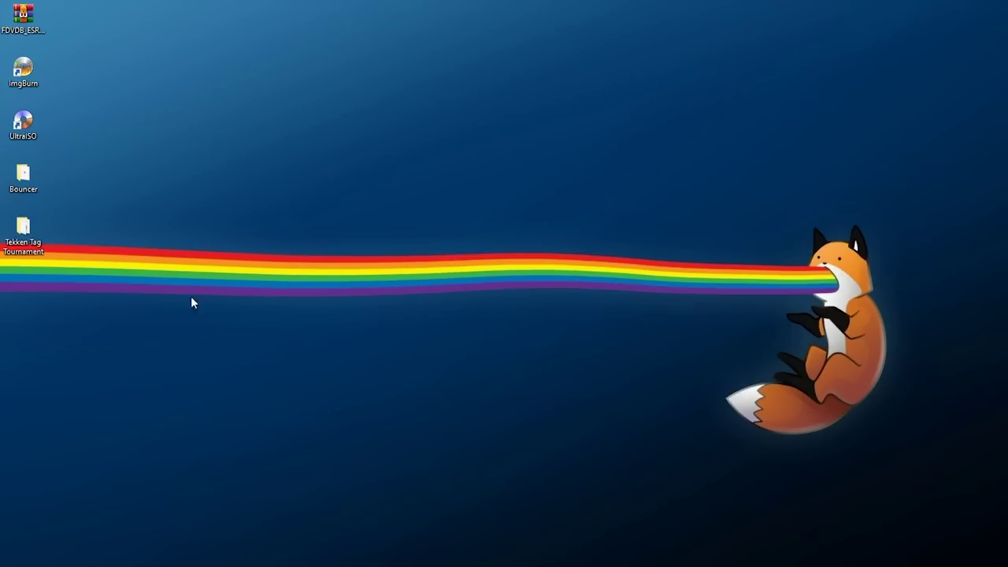
left_click(37, 181)
left_click(36, 245)
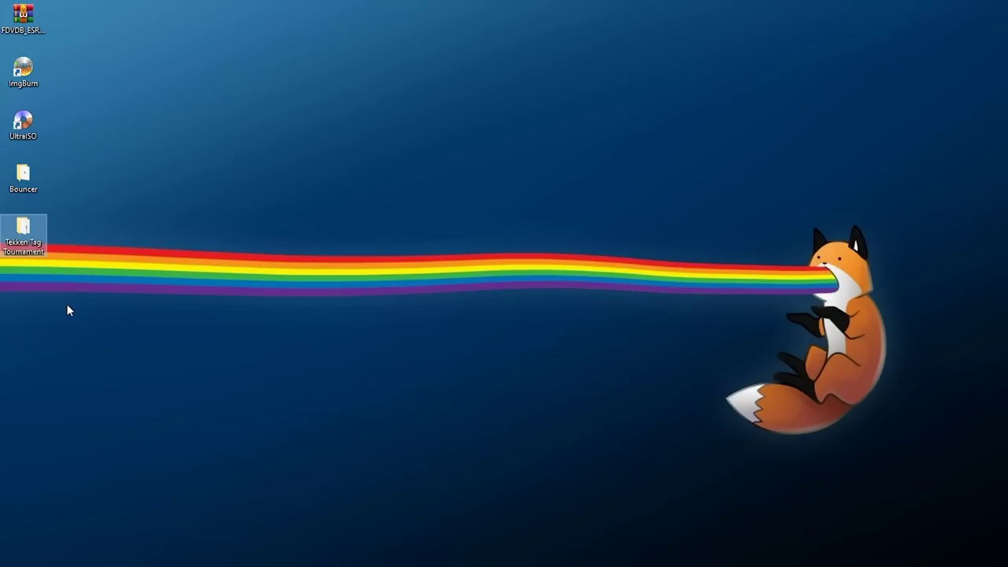
Step: Extract the FDVDB ESR Patcher GUI v0.2 archive directly onto the desktop, overwriting all existing files
left_click(24, 19)
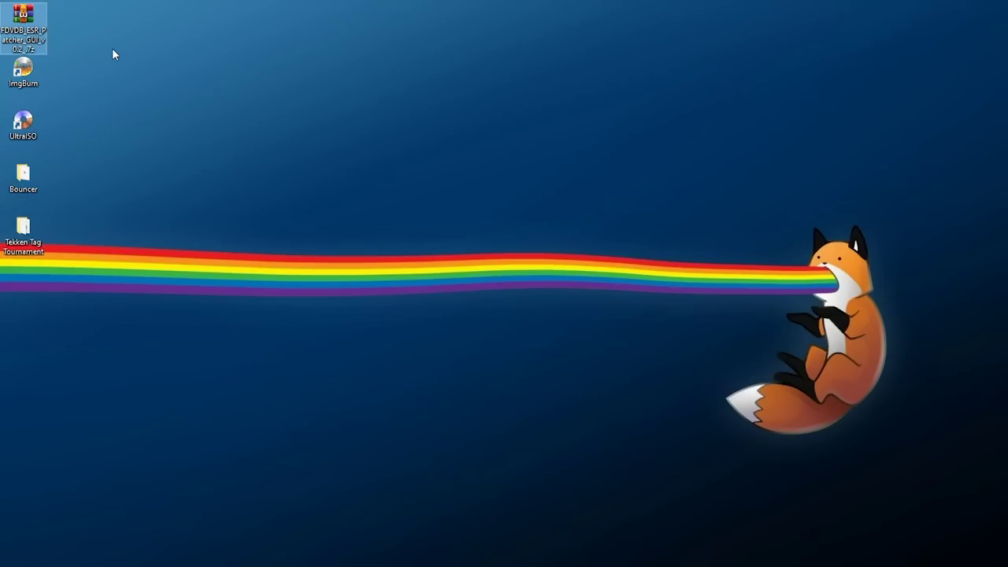
right_click(34, 14)
left_click(78, 65)
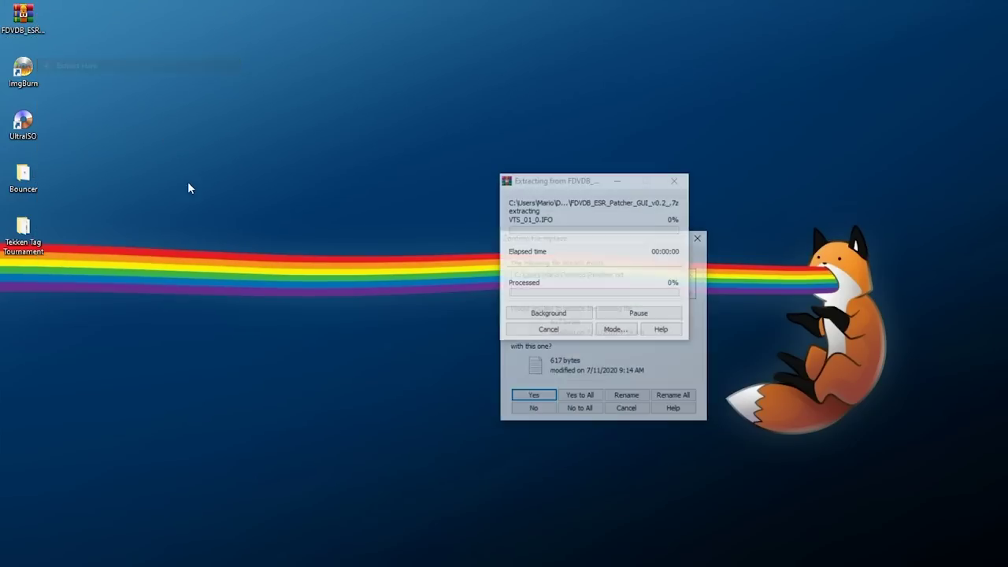
left_click(578, 394)
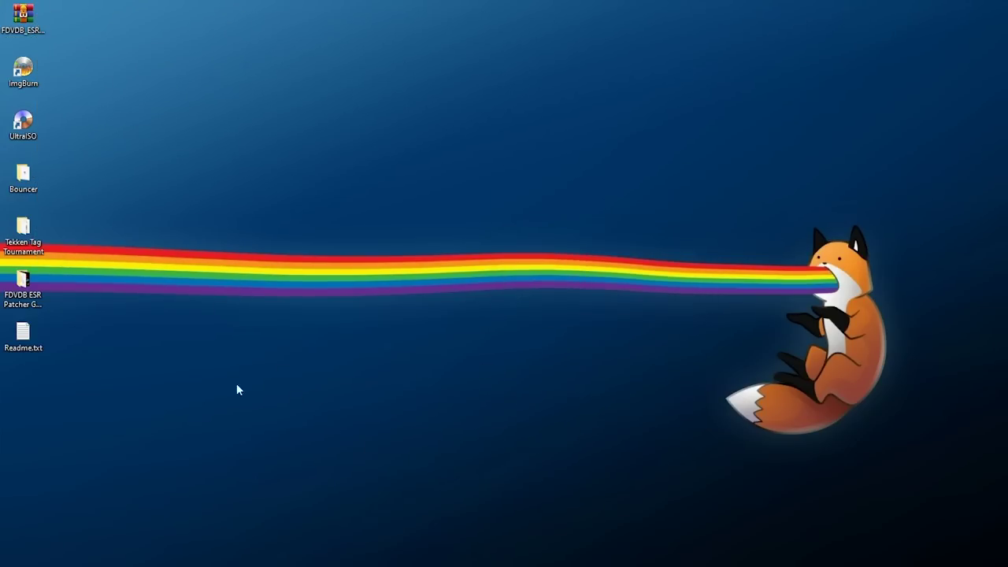
Step: Read the patcher's usage instructions and changelog in Readme.txt, and close the file
double_click(22, 338)
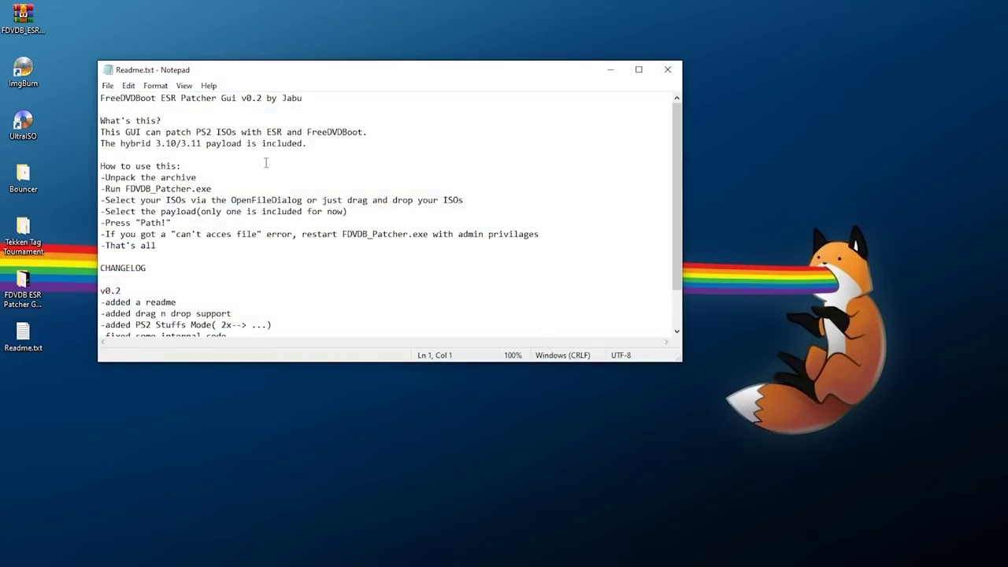
scroll(265, 163, "down", 2)
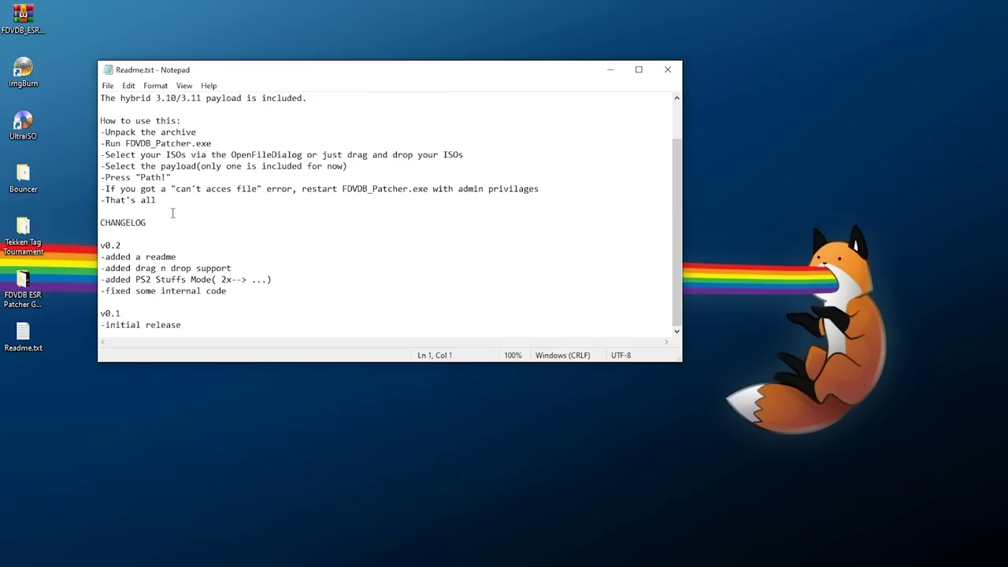
scroll(160, 203, "up", 2)
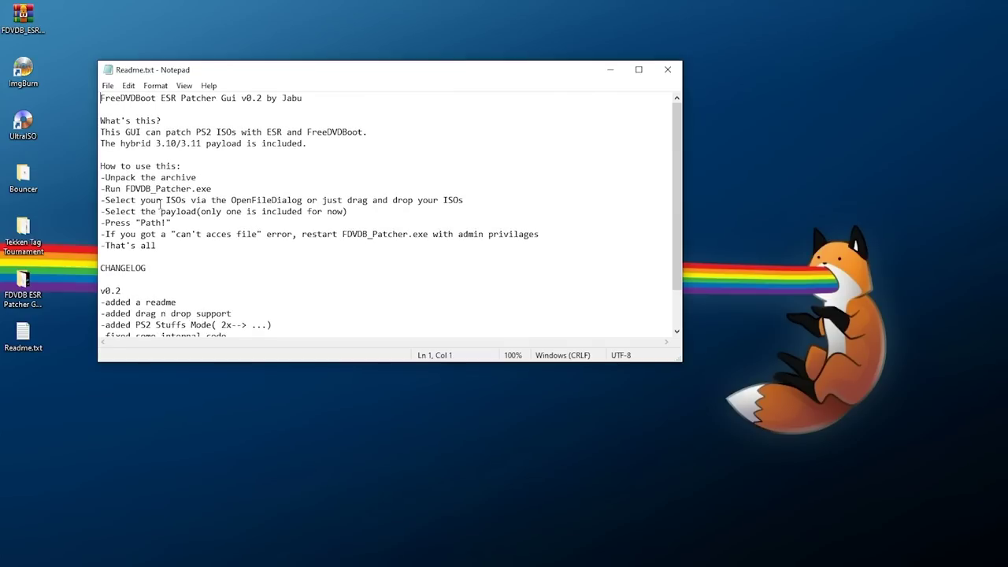
left_click(666, 70)
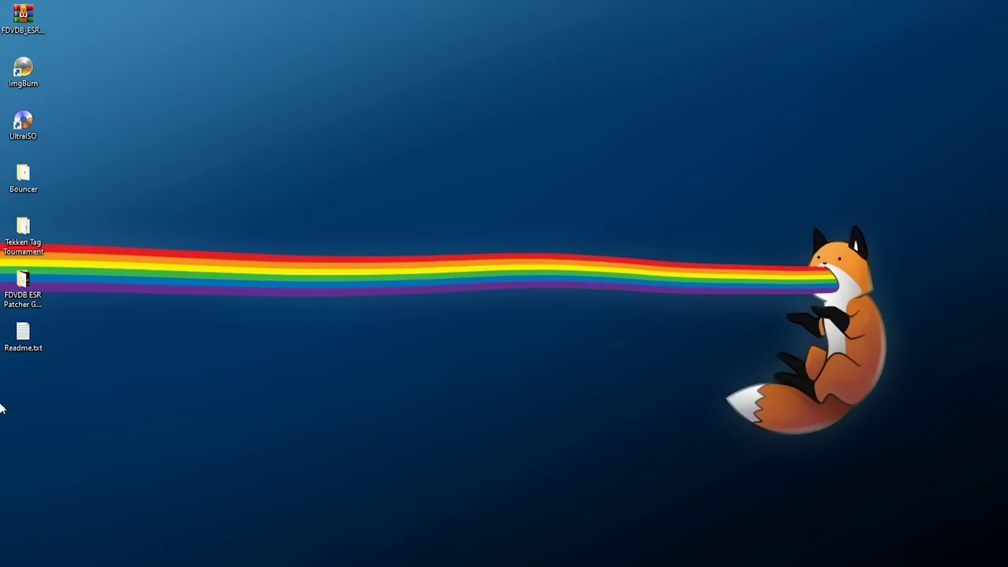
Step: Run FDVDB_Patcher.exe from the extracted FDVDB ESR Patcher folder and close the folder window
left_click(36, 288)
left_click(210, 319)
left_click_drag(477, 44, 427, 45)
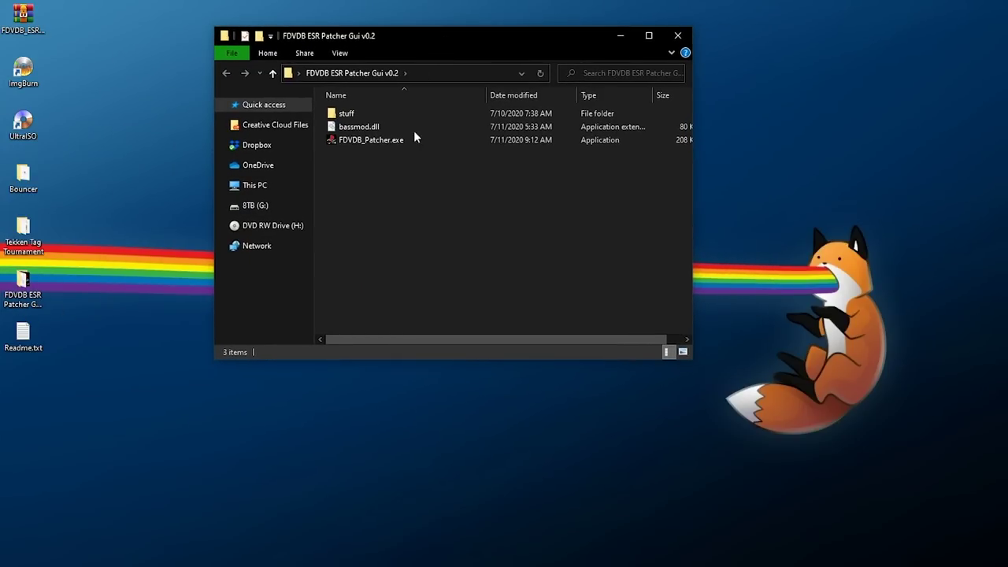
left_click(384, 141)
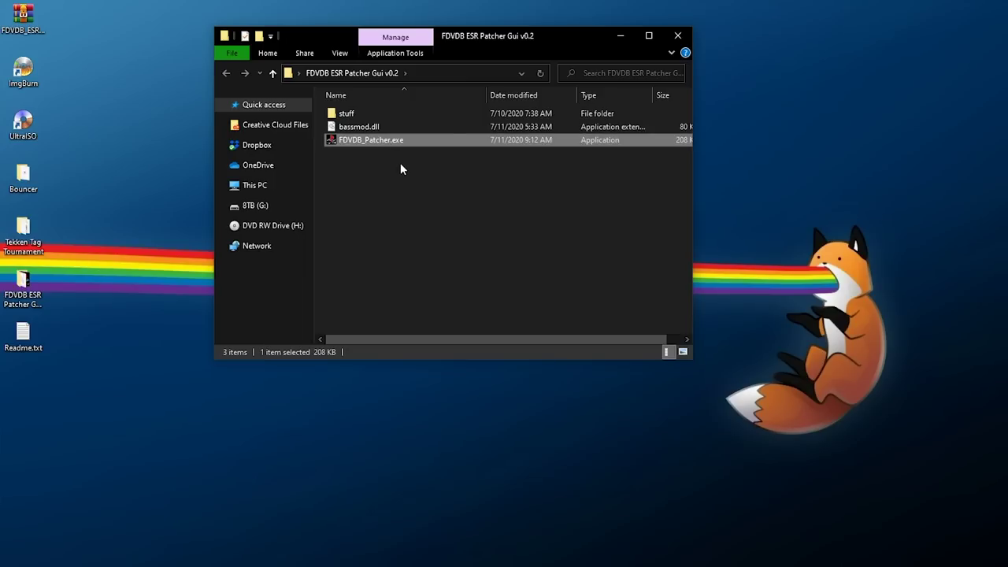
double_click(418, 139)
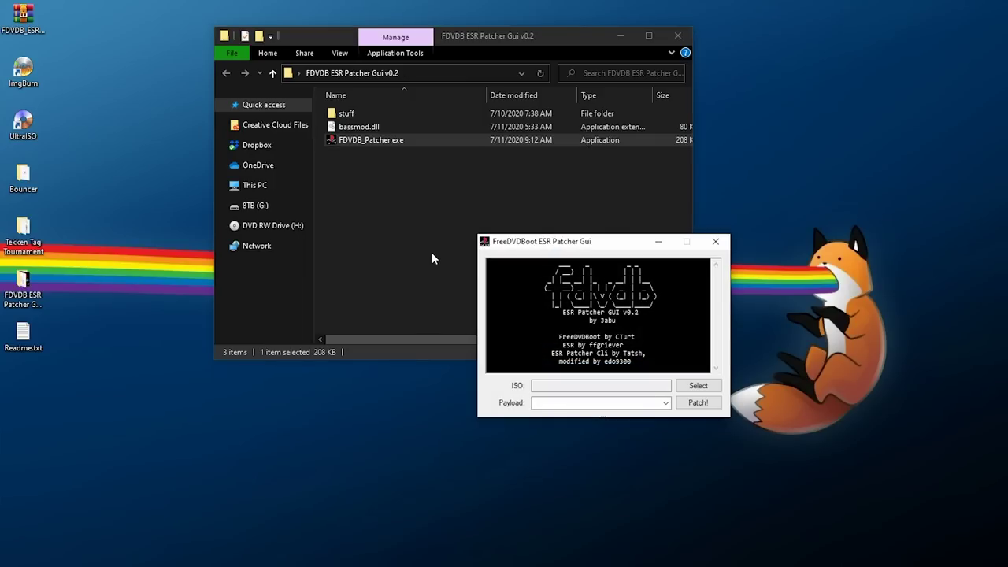
left_click(679, 35)
left_click_drag(549, 243, 337, 103)
Step: Select BOUNCER.ISO from the desktop's Bouncer folder as the PS2 ISO for patching
left_click(346, 245)
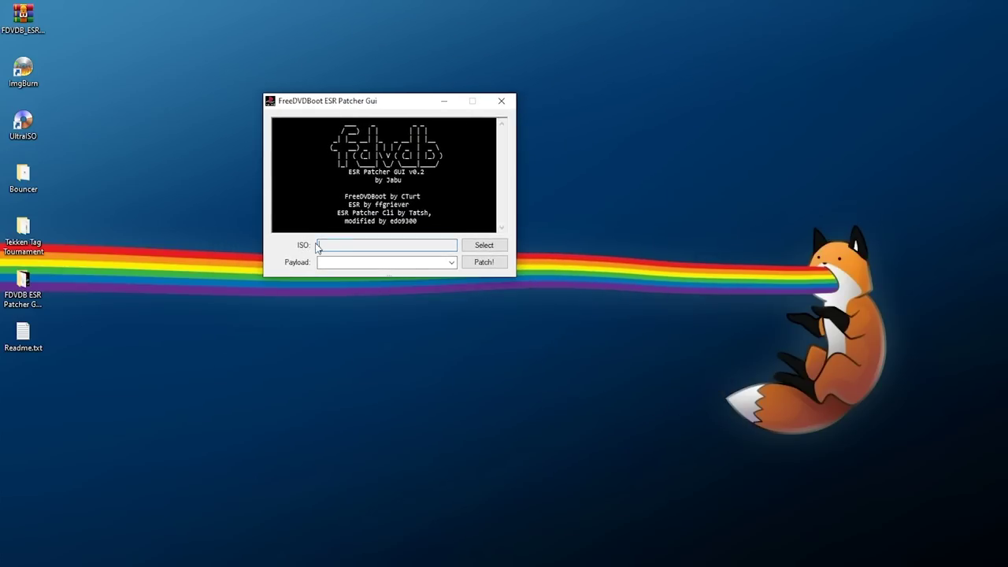
left_click(492, 247)
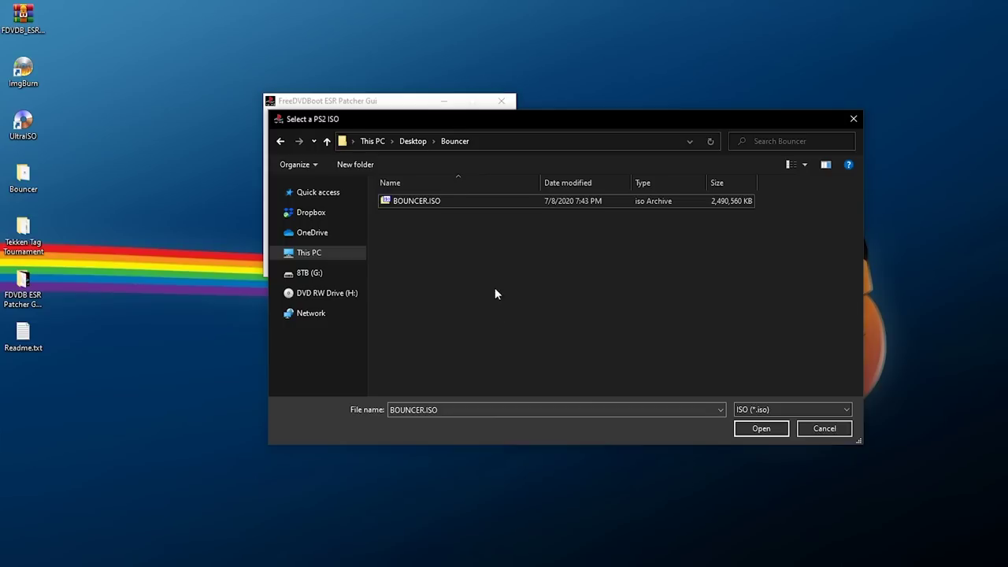
left_click(421, 200)
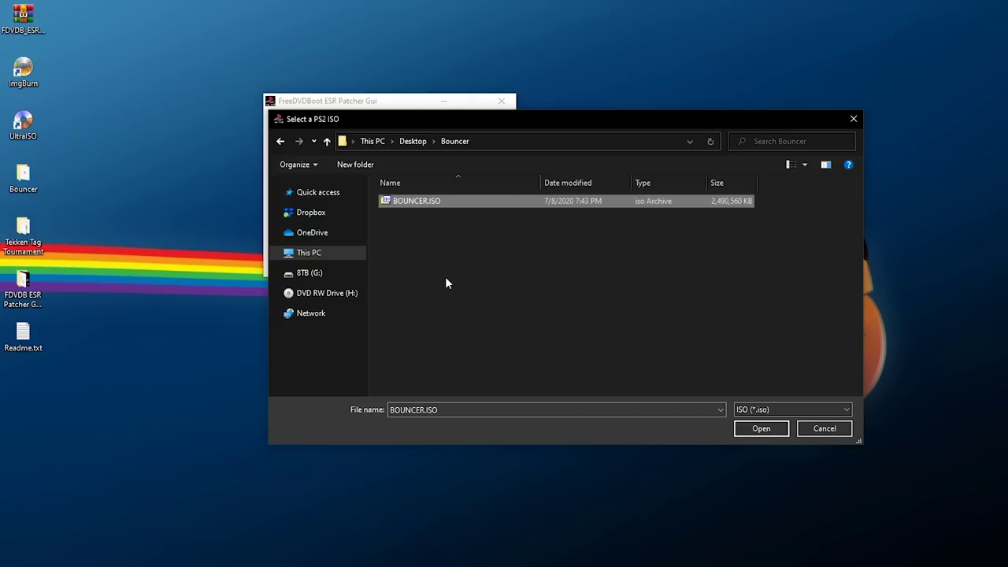
double_click(394, 202)
Step: Patch the selected ISO with the 3.10_3.11_Hybrid payload and close the patcher
left_click(331, 263)
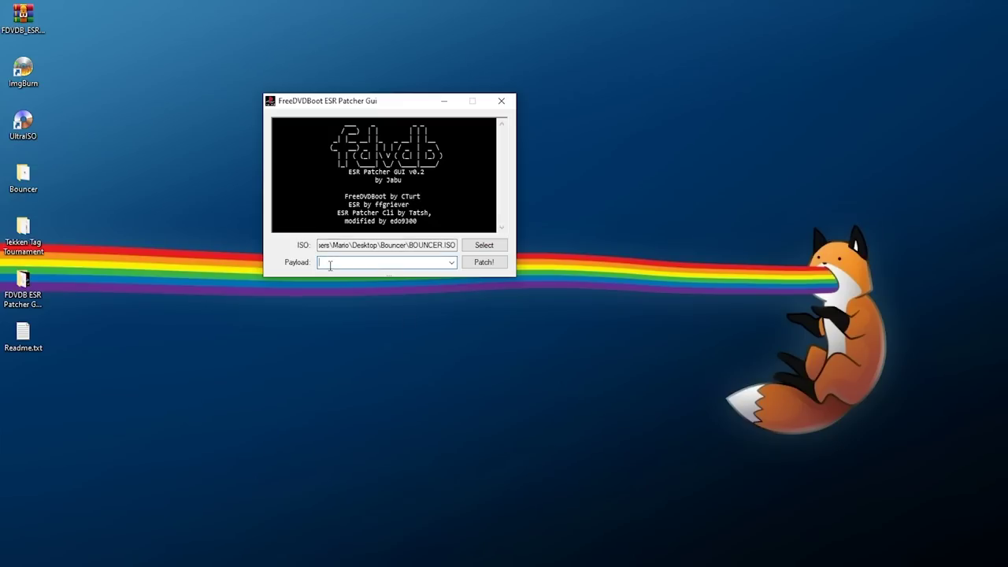
left_click(451, 263)
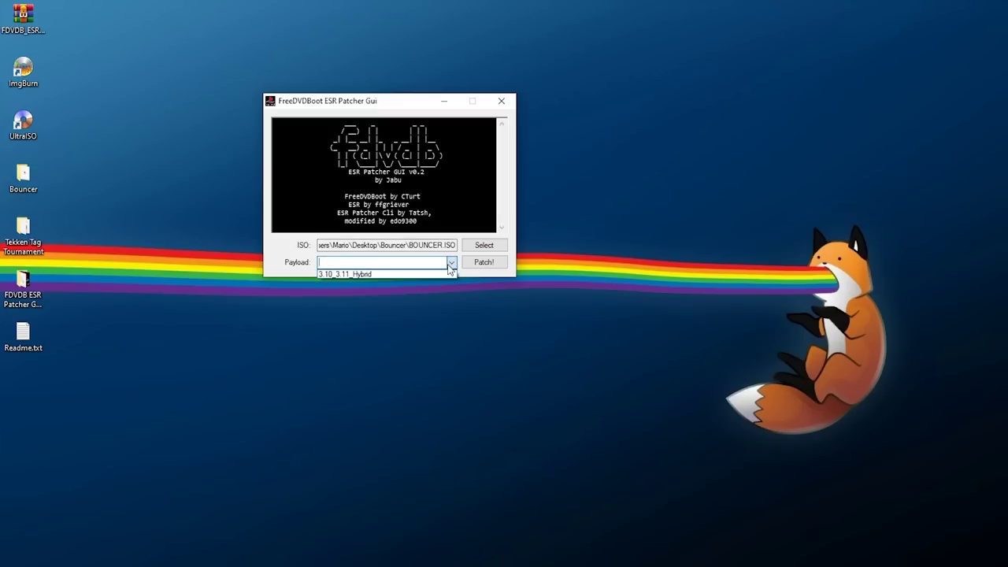
left_click(395, 275)
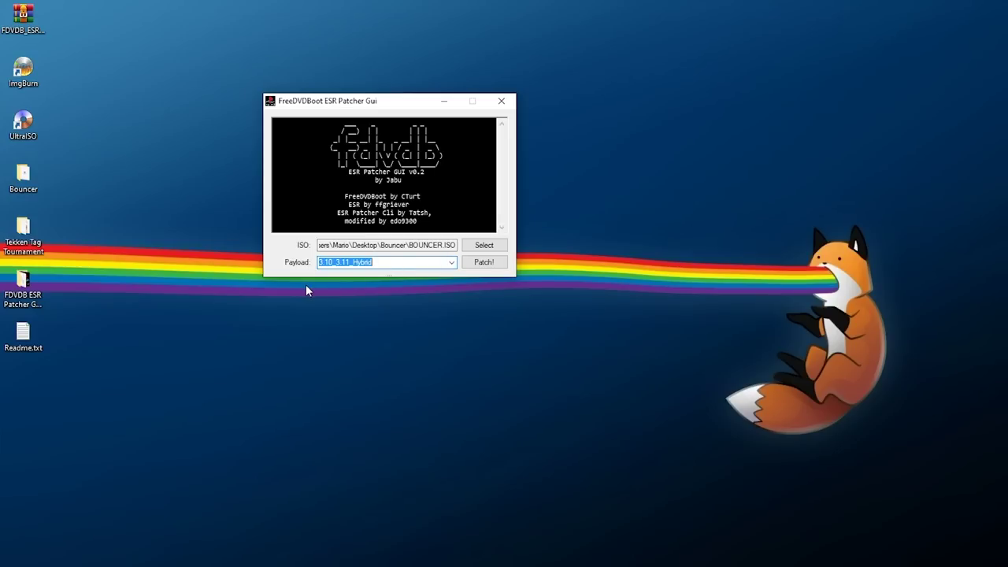
left_click(485, 262)
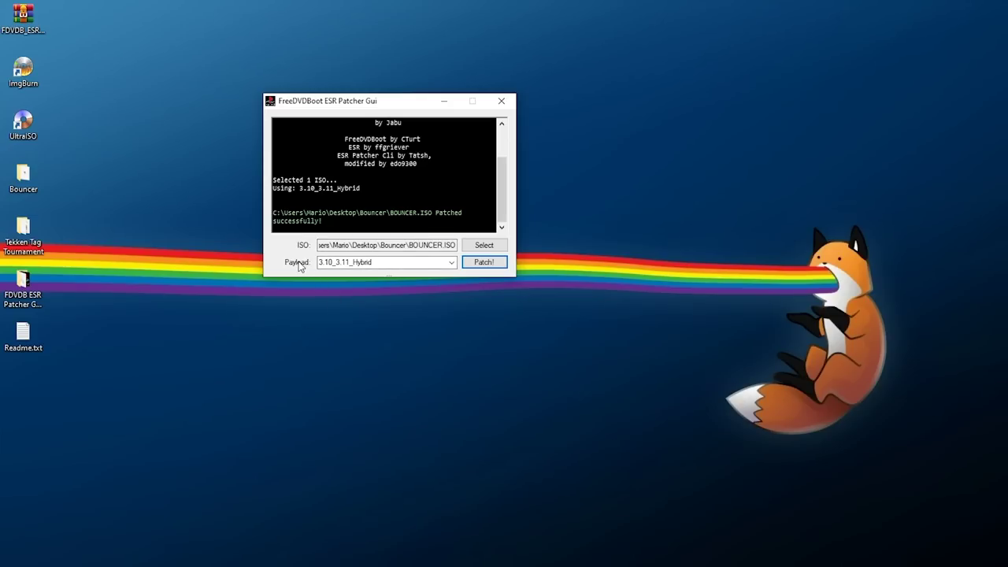
key("alt+F4")
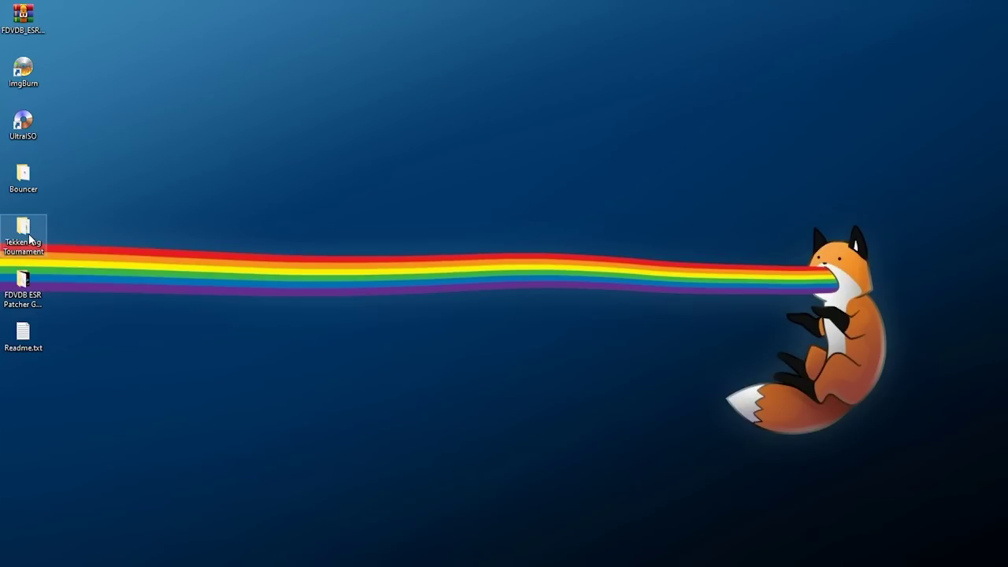
Step: Examine the image files in the desktop's Tekken Tag Tournament folder and close it
double_click(28, 234)
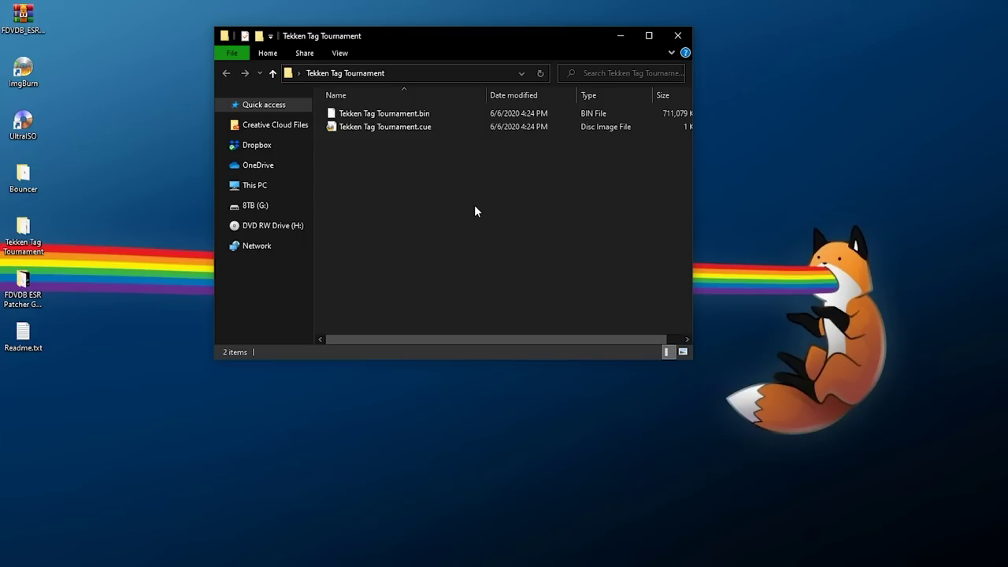
left_click_drag(454, 202, 389, 137)
left_click(388, 160)
left_click(679, 36)
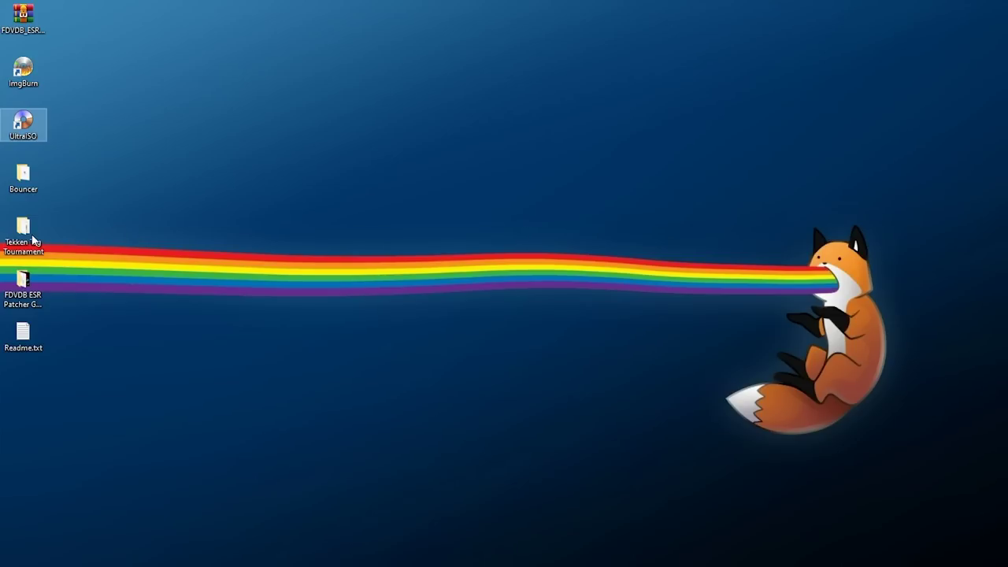
Step: Launch UltraISO in trial mode and open Tekken Tag Tournament.cue from the Tekken Tag Tournament folder
double_click(31, 134)
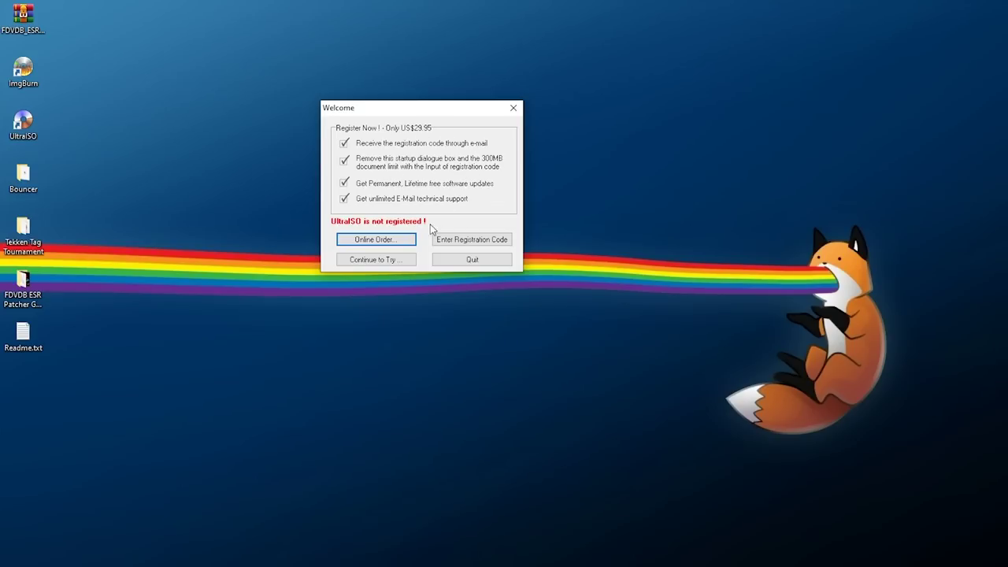
left_click(400, 265)
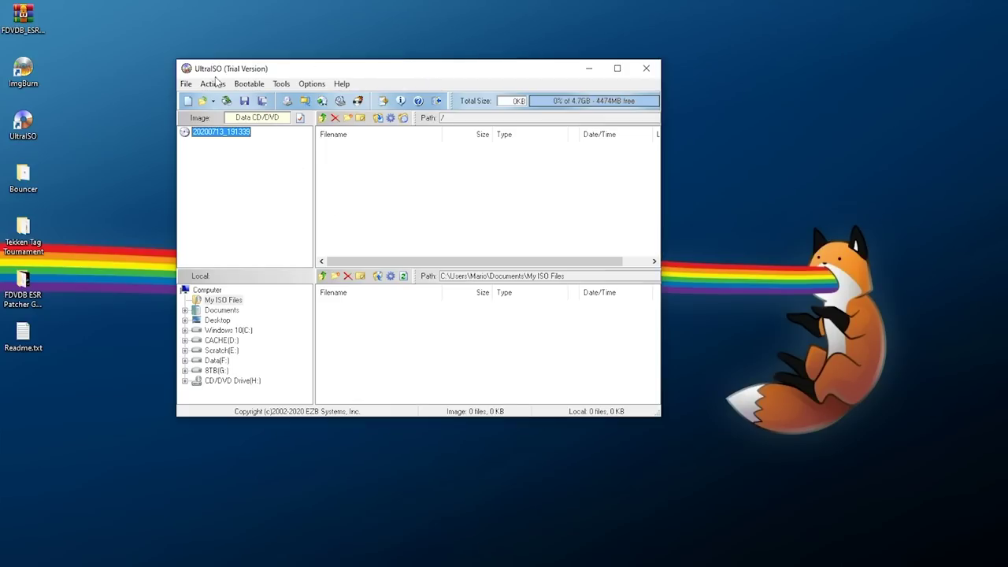
left_click(187, 85)
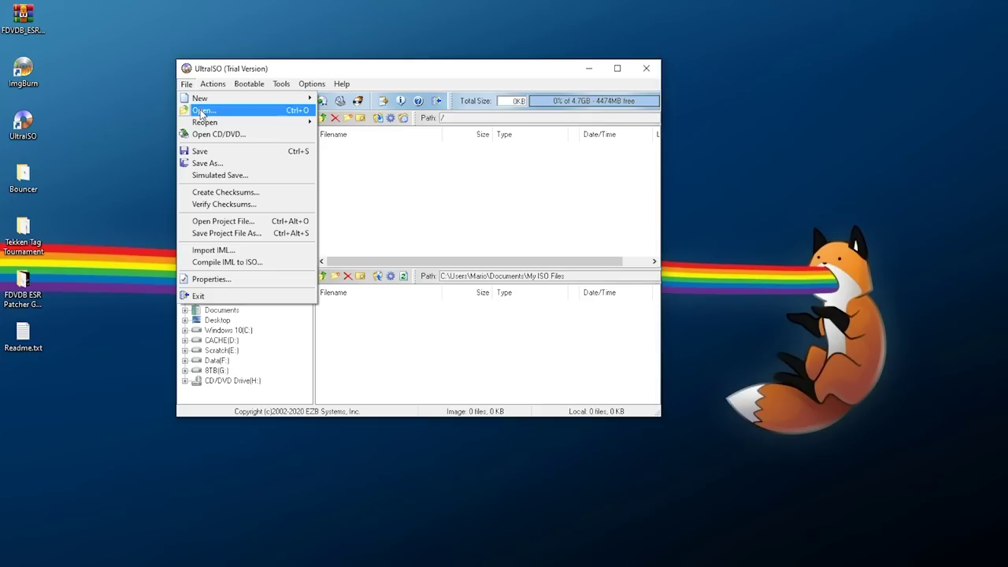
left_click(202, 112)
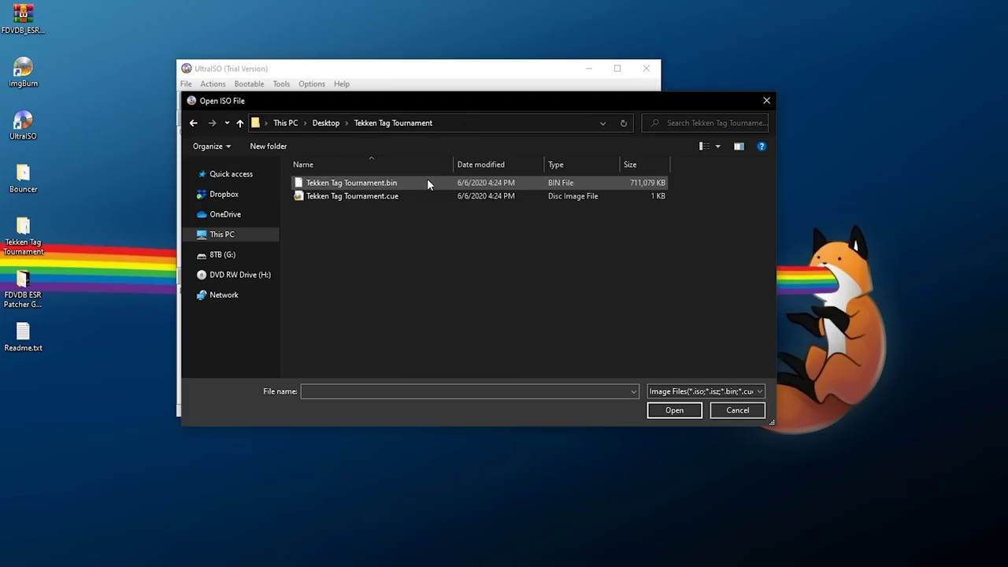
double_click(322, 197)
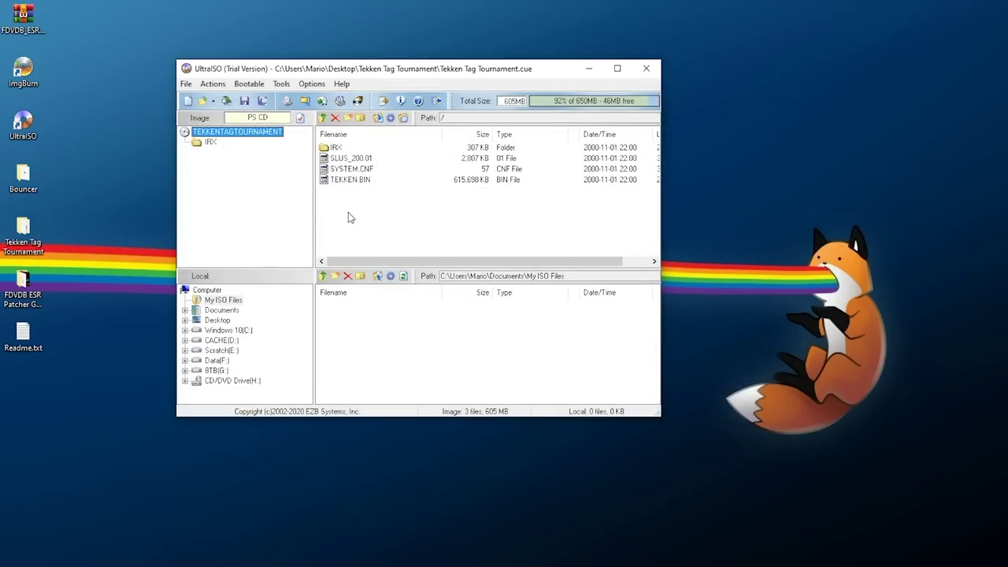
Step: Set the image properties to 4.7 GB media, UDF enabled, RockRidge disabled and Windows/Unix(31) ISO 9660 file names
left_click(186, 84)
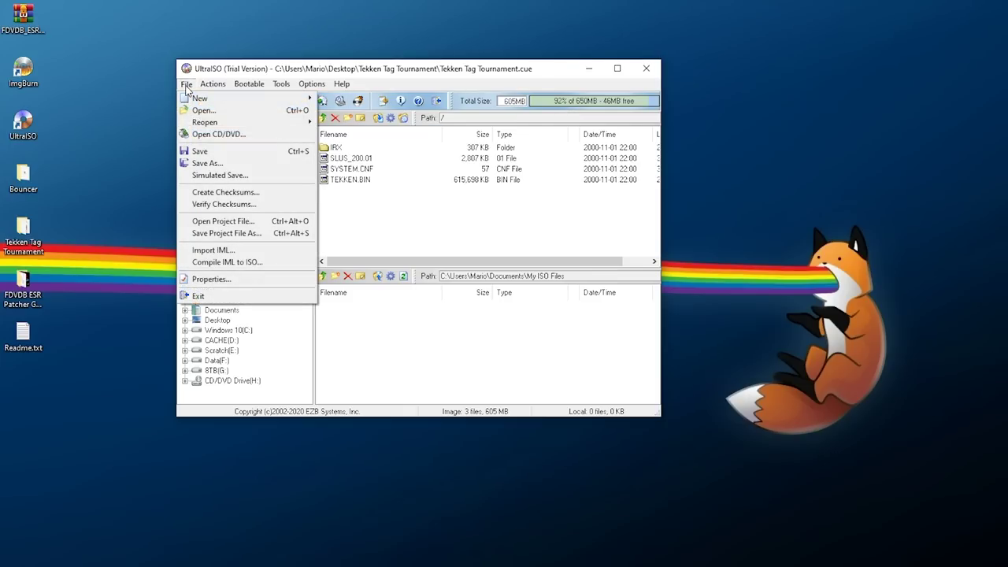
left_click(211, 279)
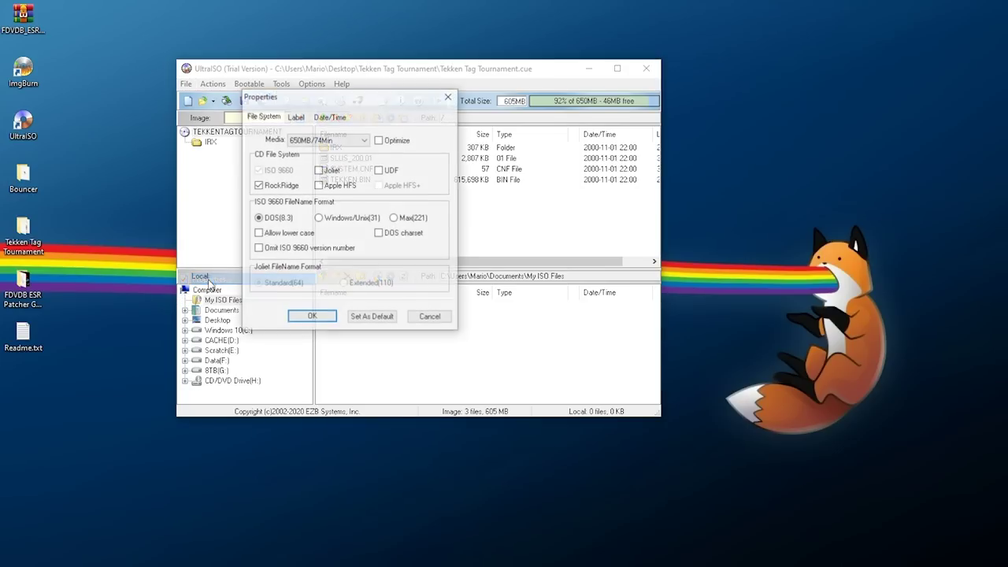
left_click(353, 142)
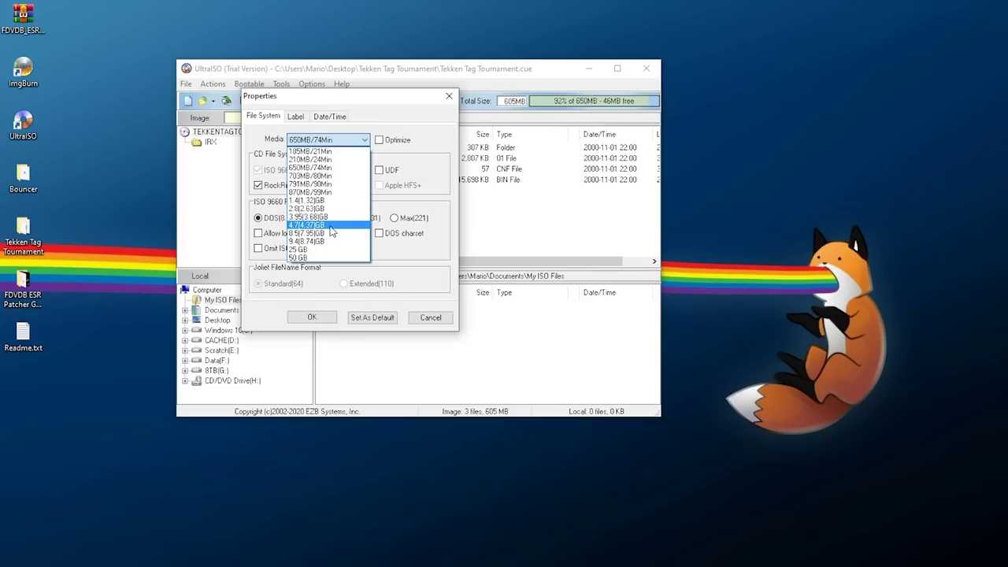
left_click(335, 226)
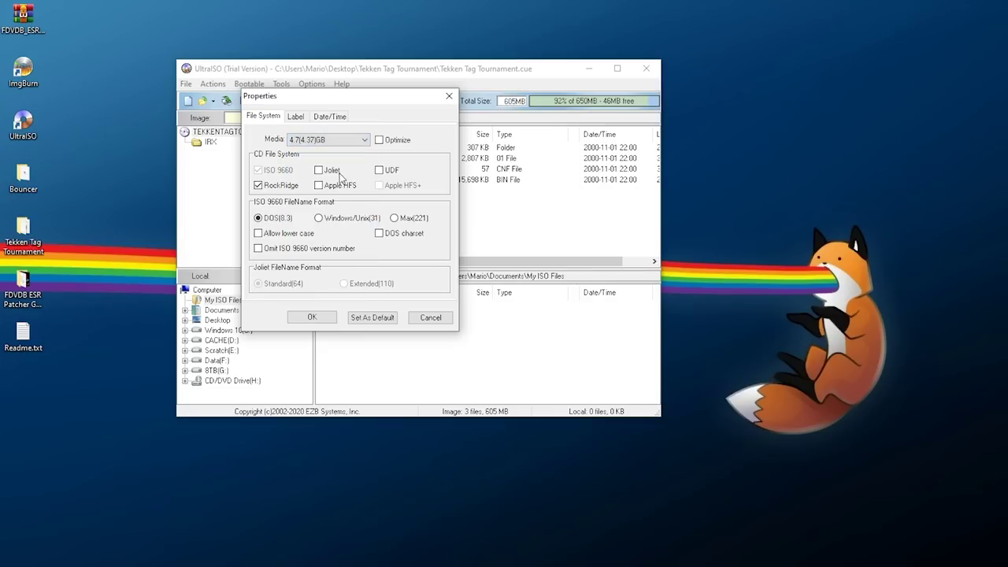
left_click(379, 172)
left_click(258, 185)
left_click(342, 224)
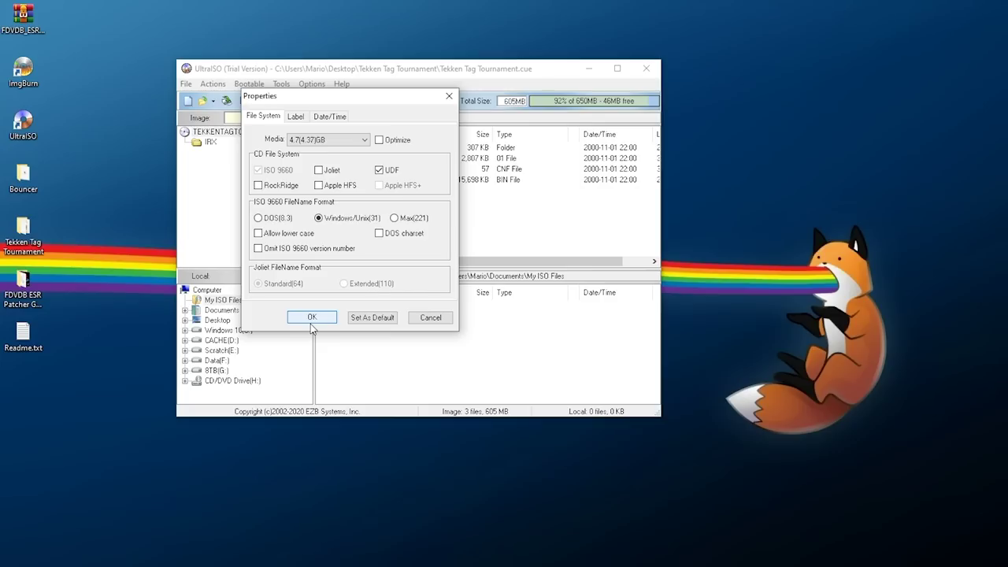
left_click(335, 140)
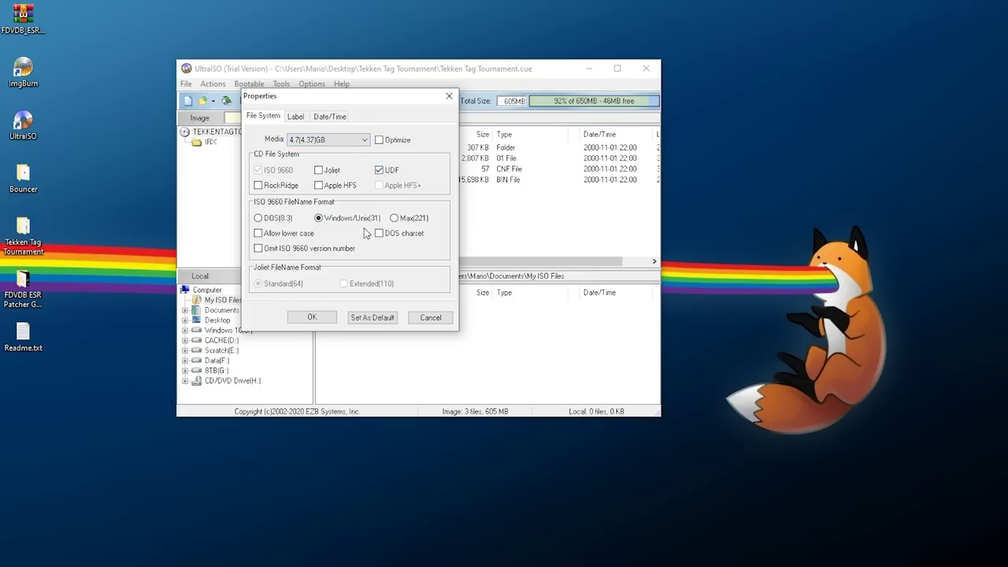
left_click(312, 317)
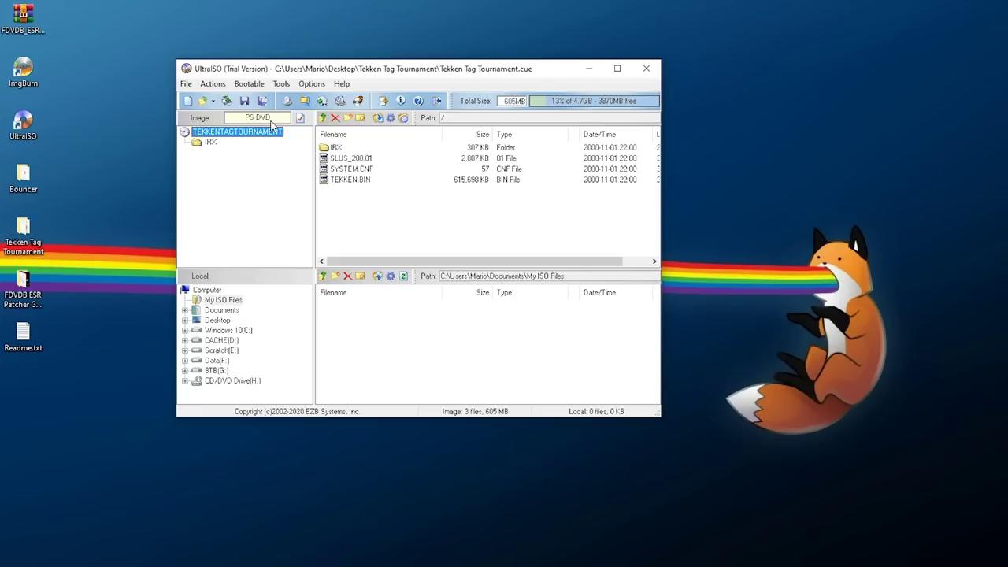
Step: Save the image as the standard ISO file TEKKENTAGTOURNAMENT.iso in the Tekken Tag Tournament folder and close UltraISO
left_click(186, 83)
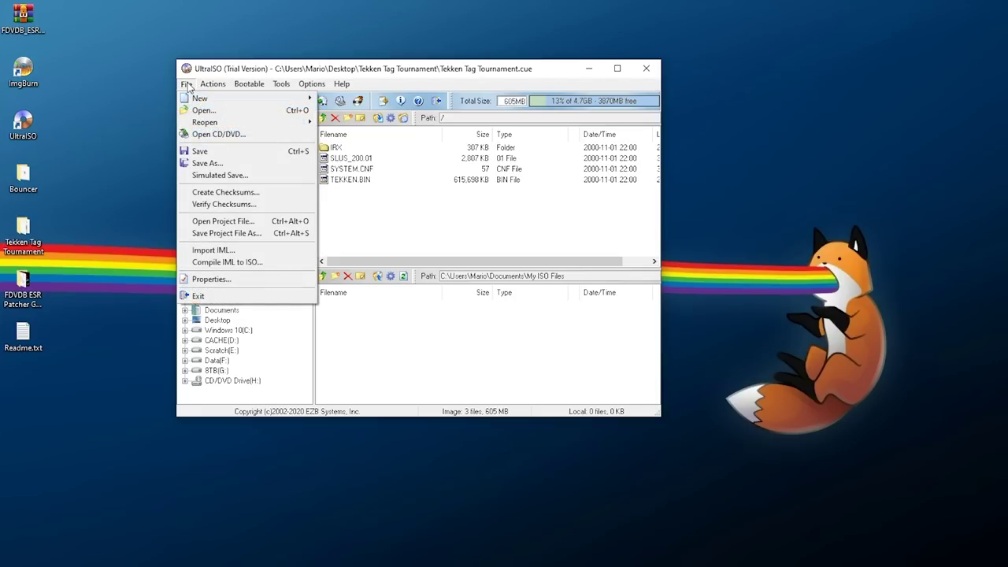
left_click(218, 163)
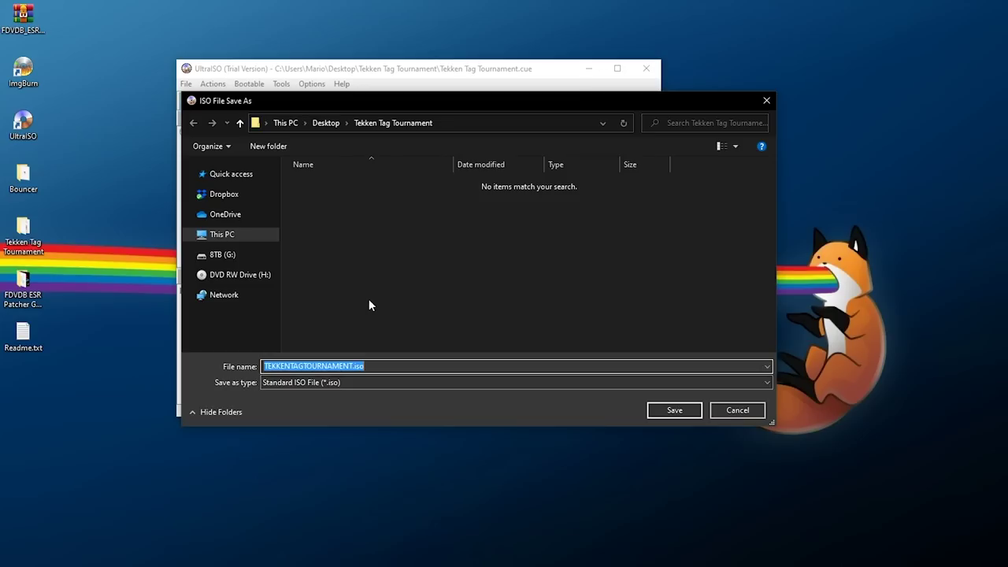
left_click(686, 411)
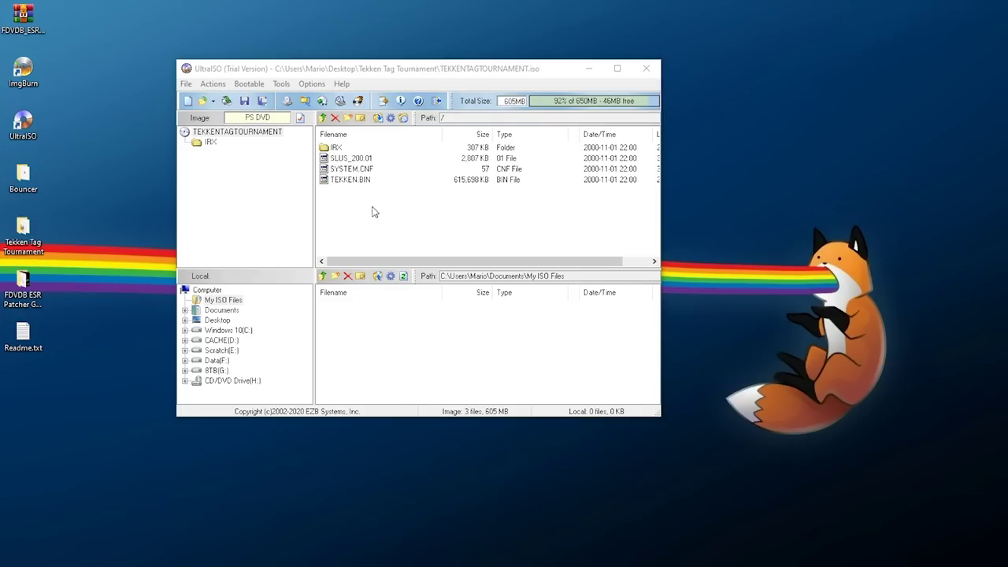
left_click(647, 69)
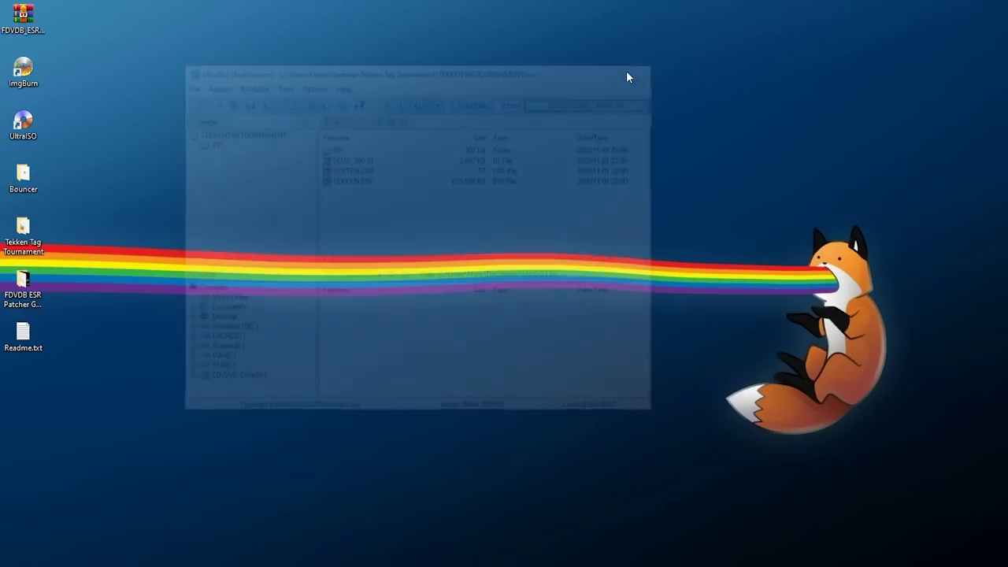
Step: Examine the BIN, CUE and ISO files in the desktop's Tekken Tag Tournament folder and close it
double_click(25, 234)
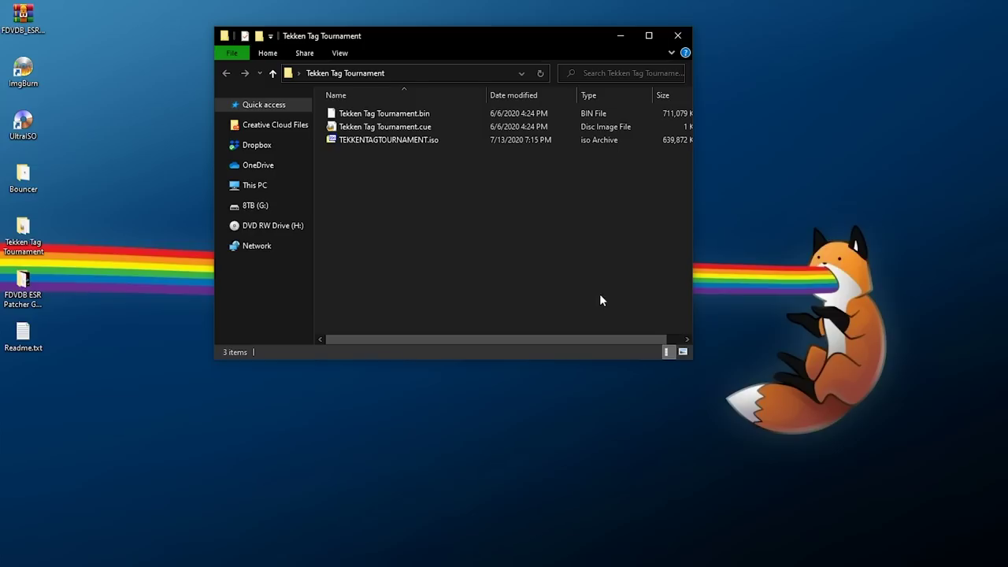
left_click(424, 126)
left_click(416, 113)
left_click(417, 143)
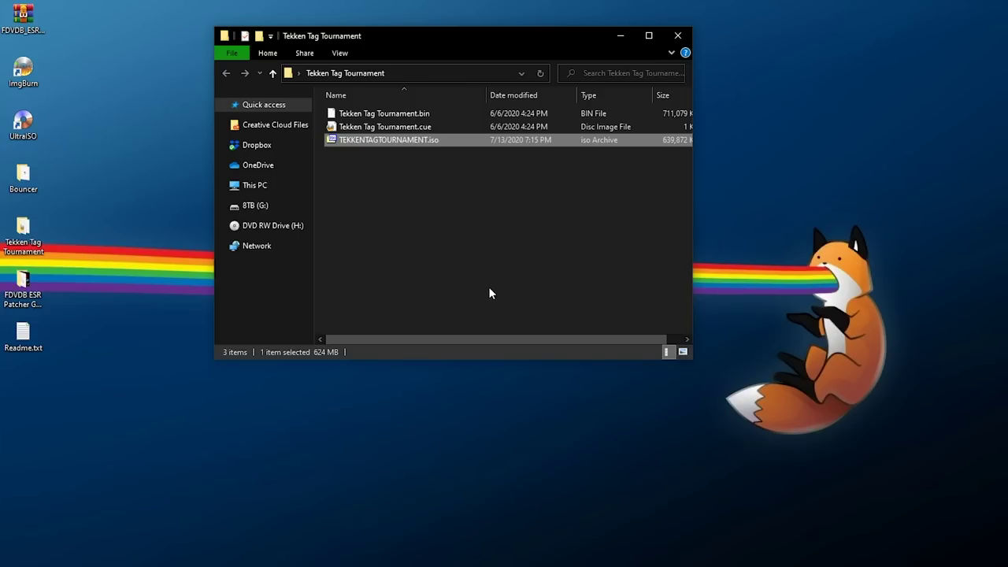
key("alt+F4")
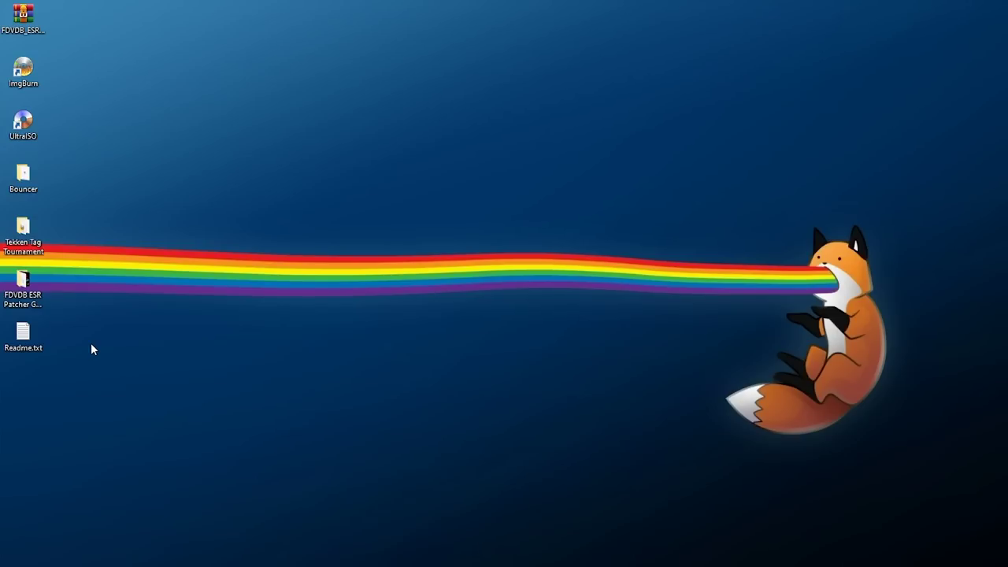
Step: Launch FDVDB_Patcher.exe from the desktop's patcher folder and select TEKKENTAGTOURNAMENT.iso as the PS2 ISO
left_click(23, 280)
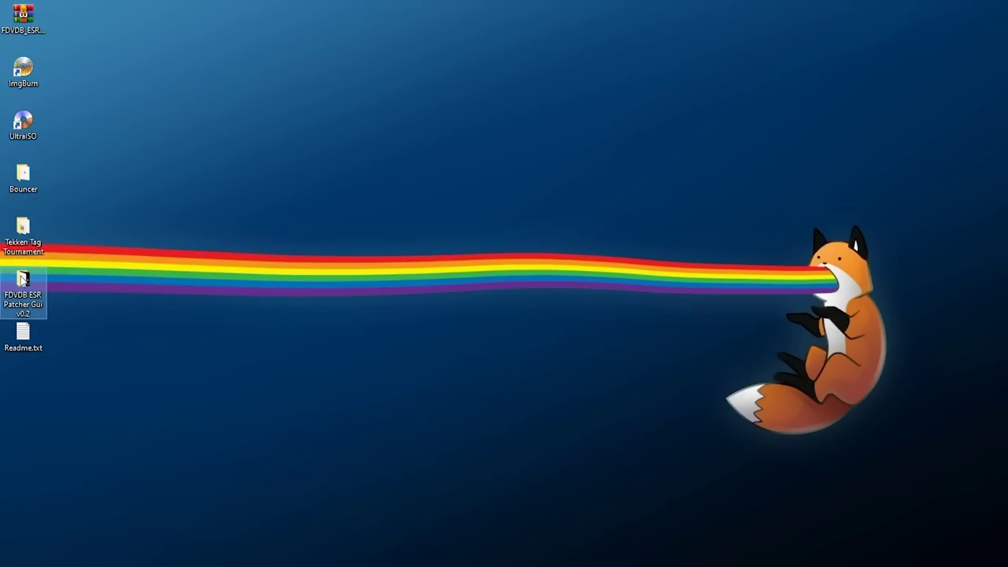
double_click(22, 279)
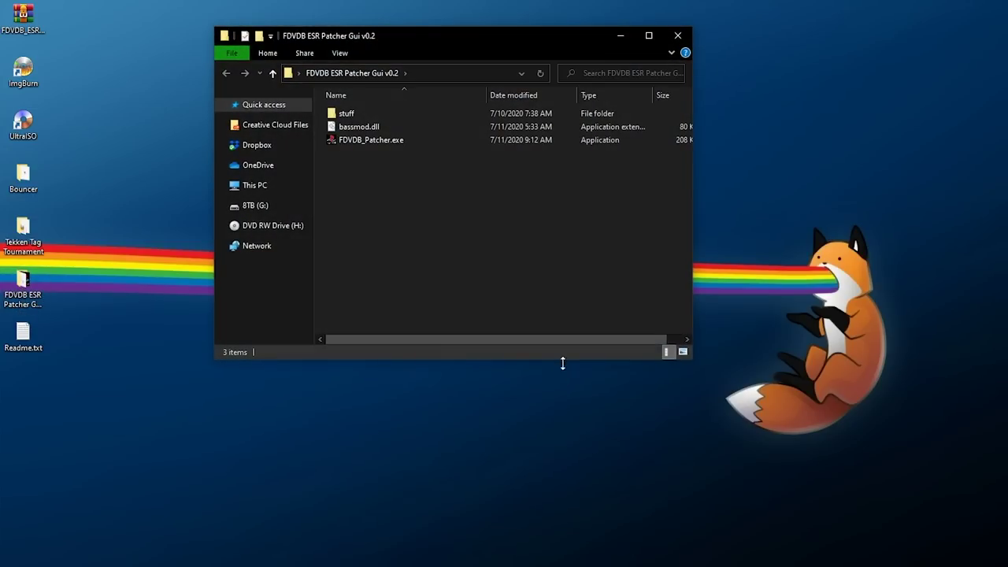
double_click(357, 140)
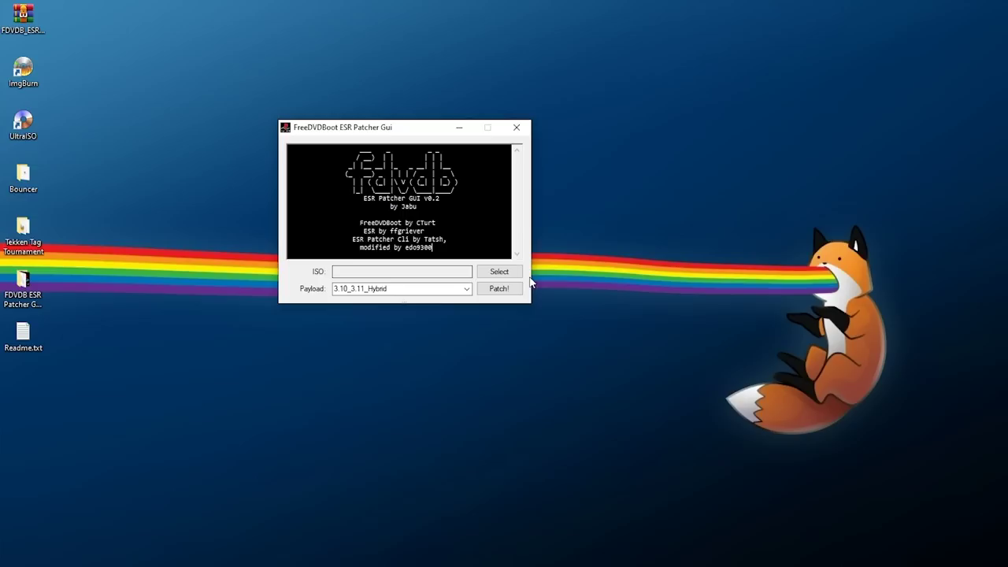
left_click(510, 277)
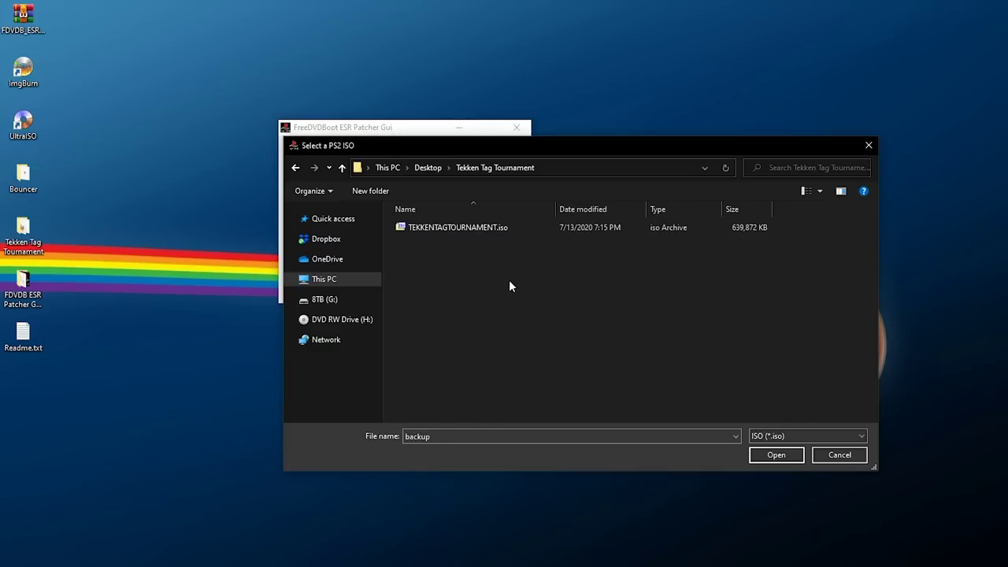
left_click(457, 228)
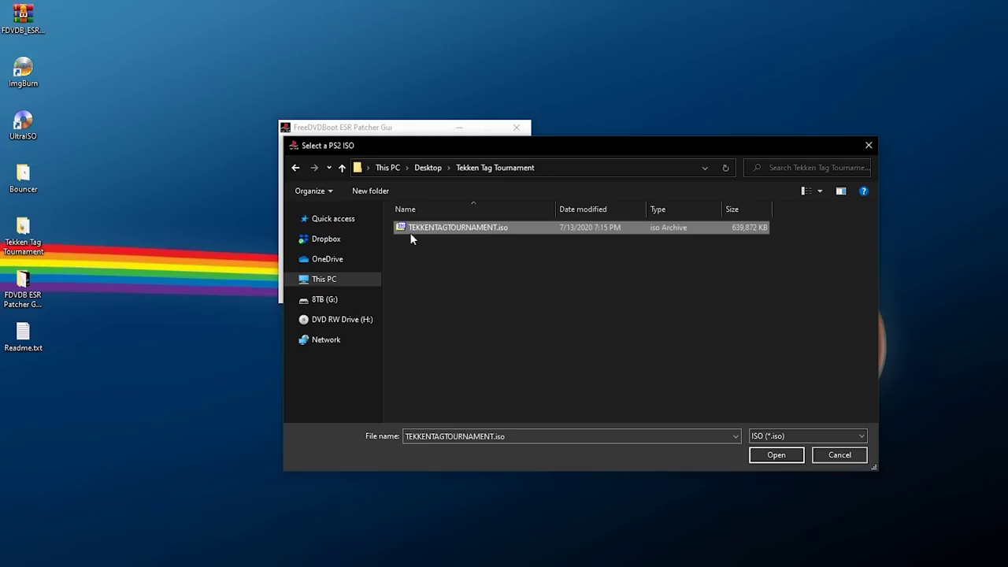
double_click(447, 230)
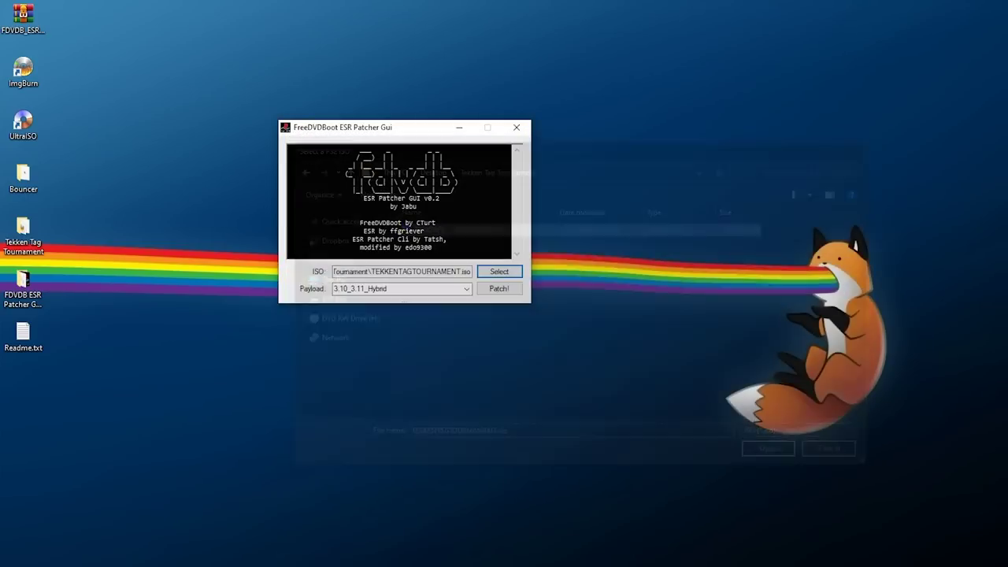
Step: Patch TEKKENTAGTOURNAMENT.iso with the 3.10_3.11_Hybrid payload
left_click(467, 289)
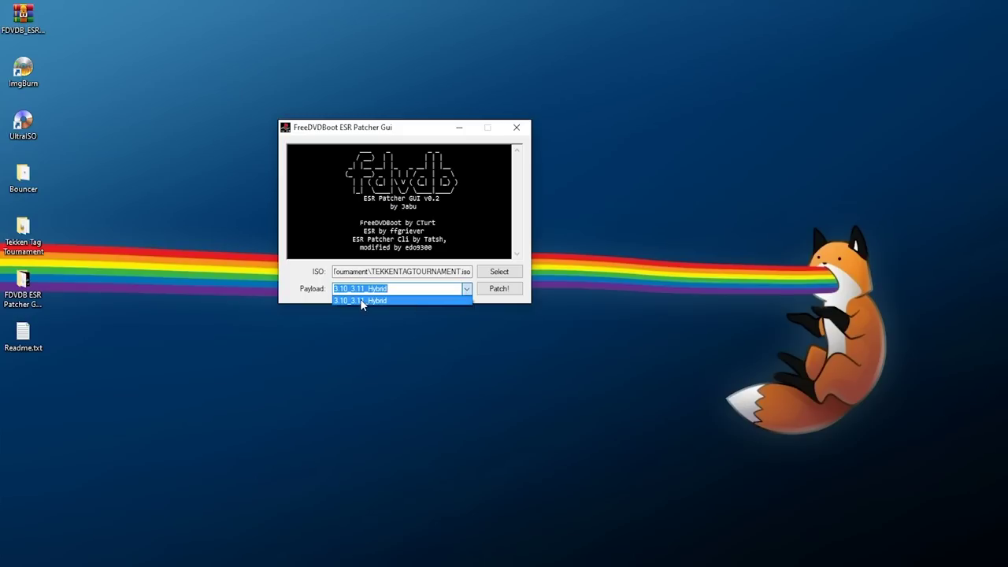
left_click(466, 290)
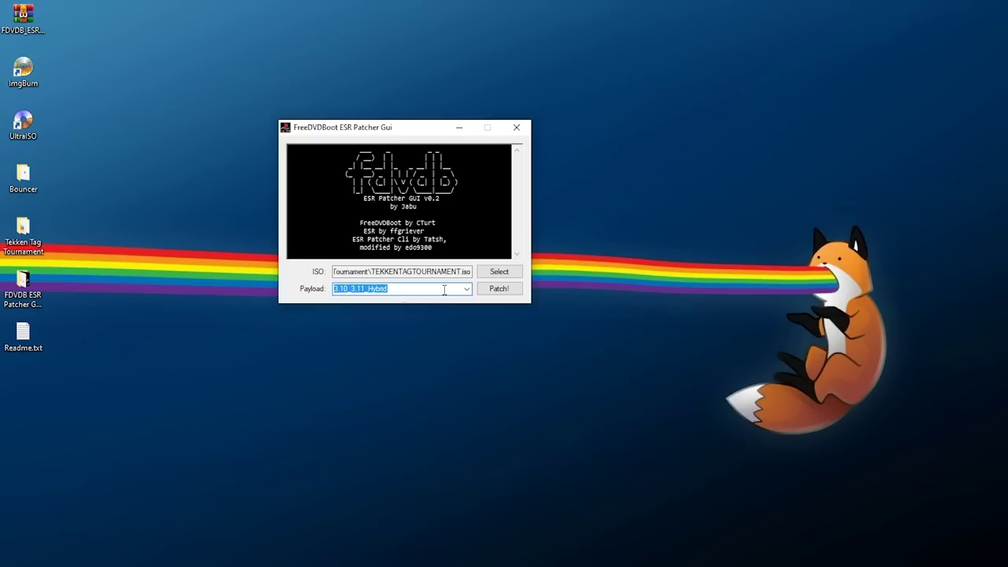
left_click(497, 293)
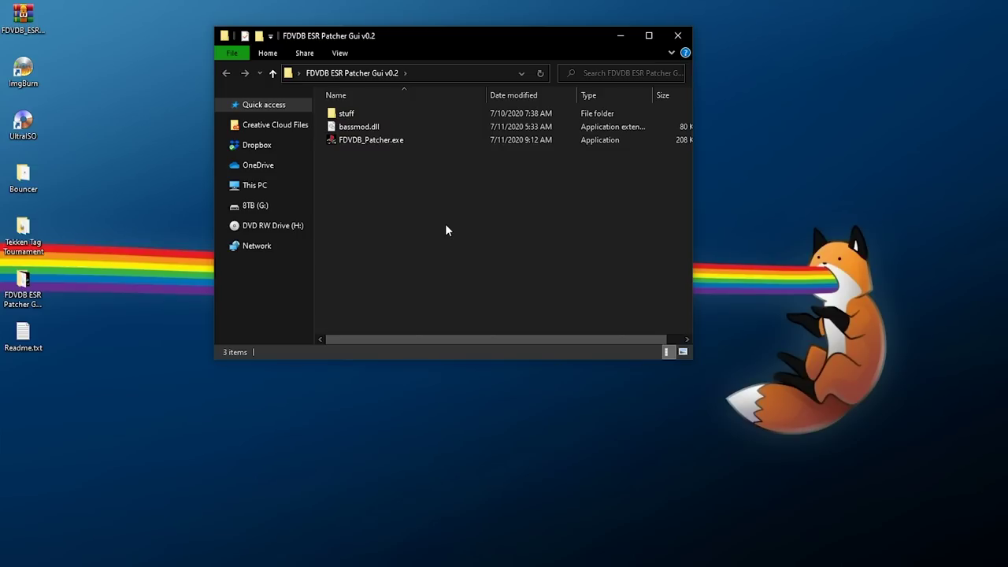
Step: Run FDVDB_Patcher.exe as administrator and allow it to make changes to the device
left_click(345, 142)
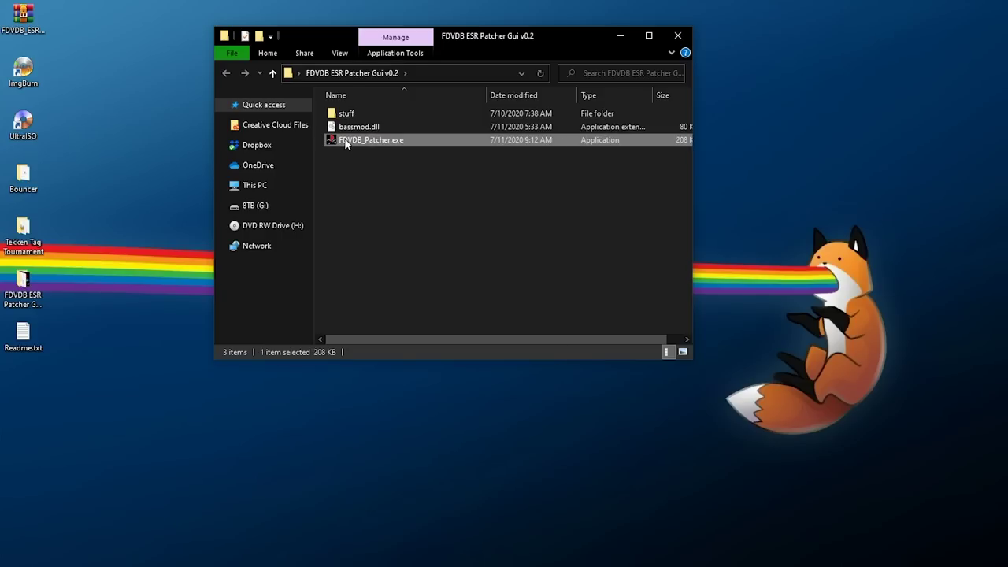
right_click(345, 143)
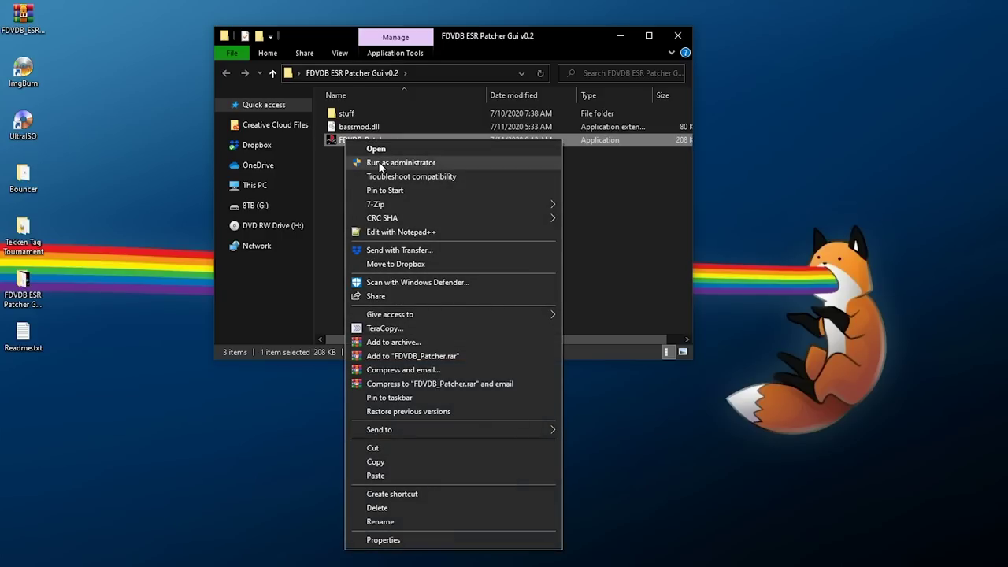
left_click(379, 163)
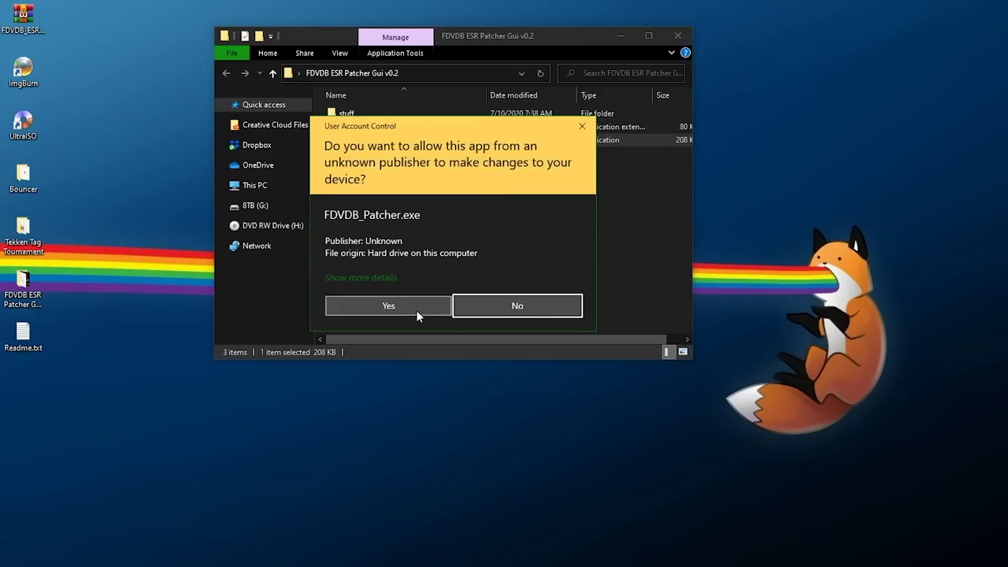
left_click(382, 305)
Step: Switch to ImgBurn, choose writing an image file to disc, and load BOUNCER.ISO from the Bouncer folder as the source
left_click_drag(541, 241, 391, 147)
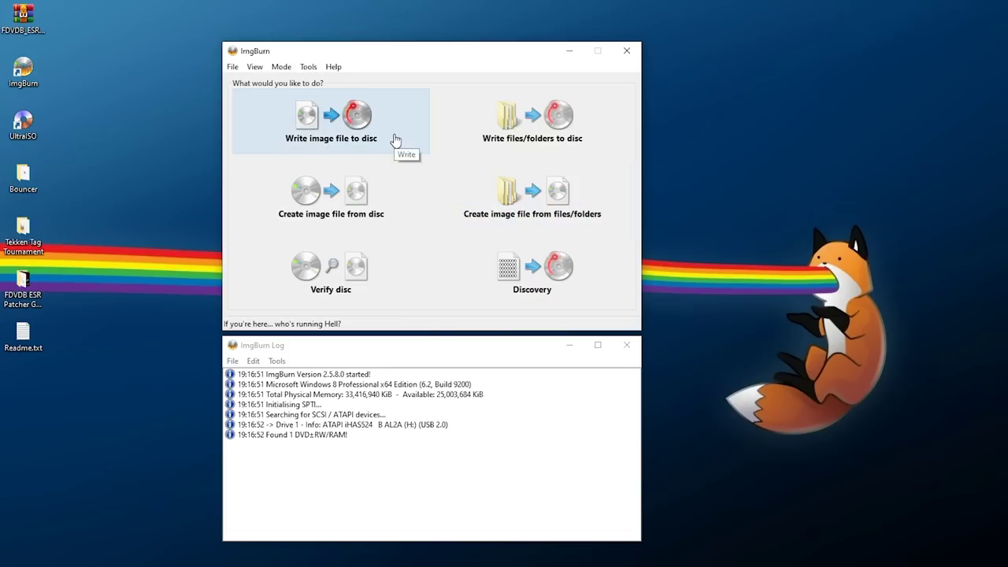
left_click(395, 141)
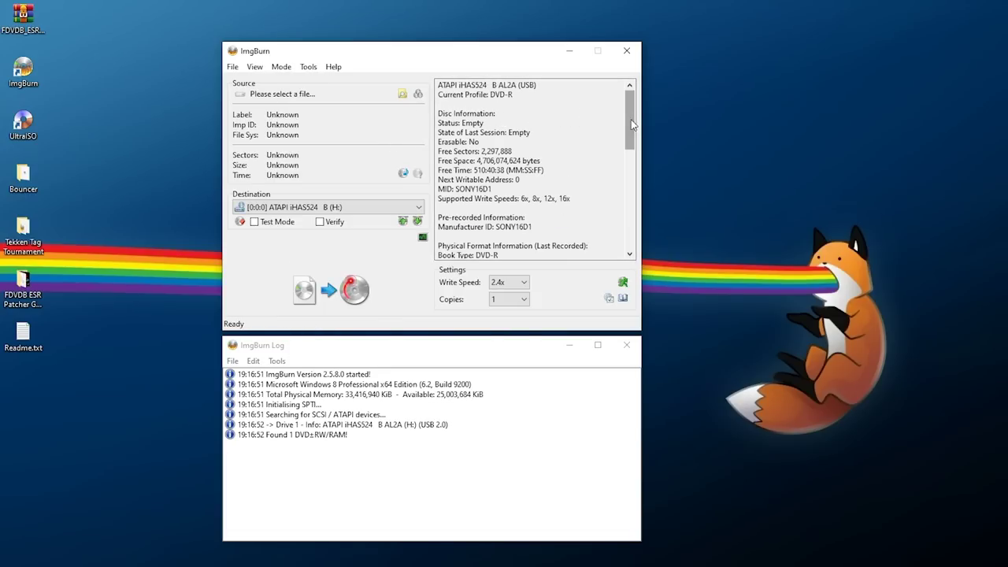
mouse_move(627, 121)
left_mouse_down()
mouse_move(628, 228)
mouse_move(623, 119)
left_mouse_up()
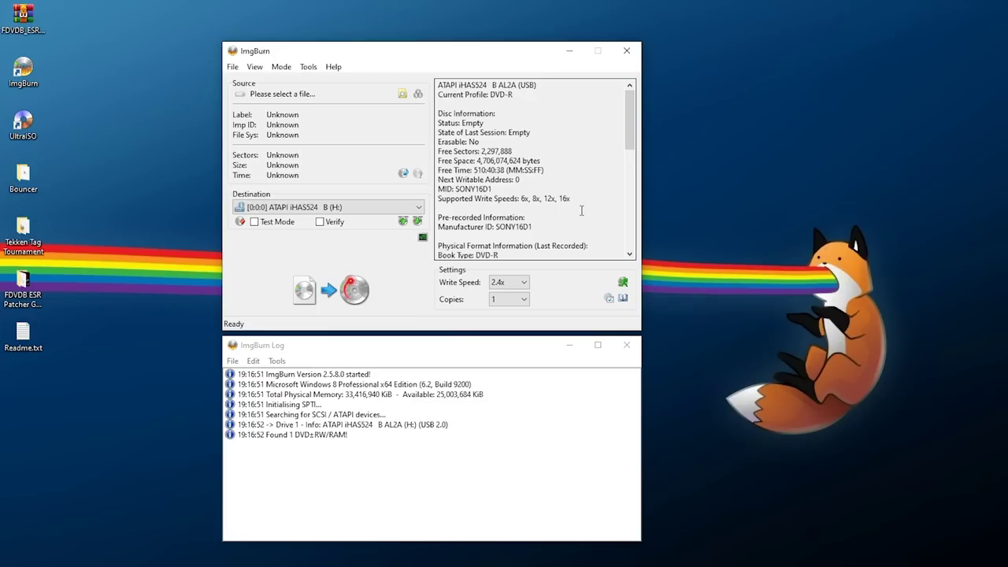
left_click(401, 94)
left_click(408, 164)
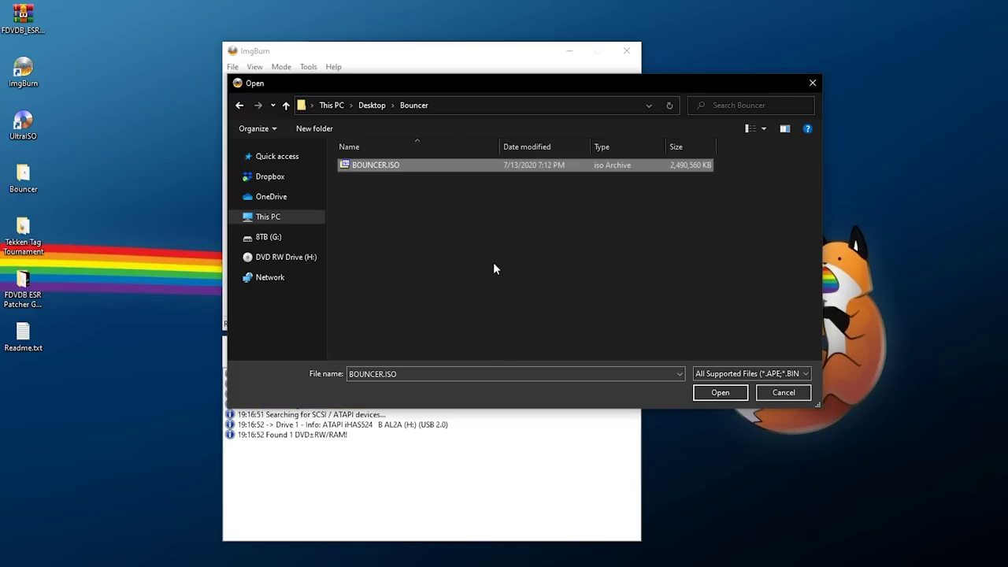
left_click(720, 391)
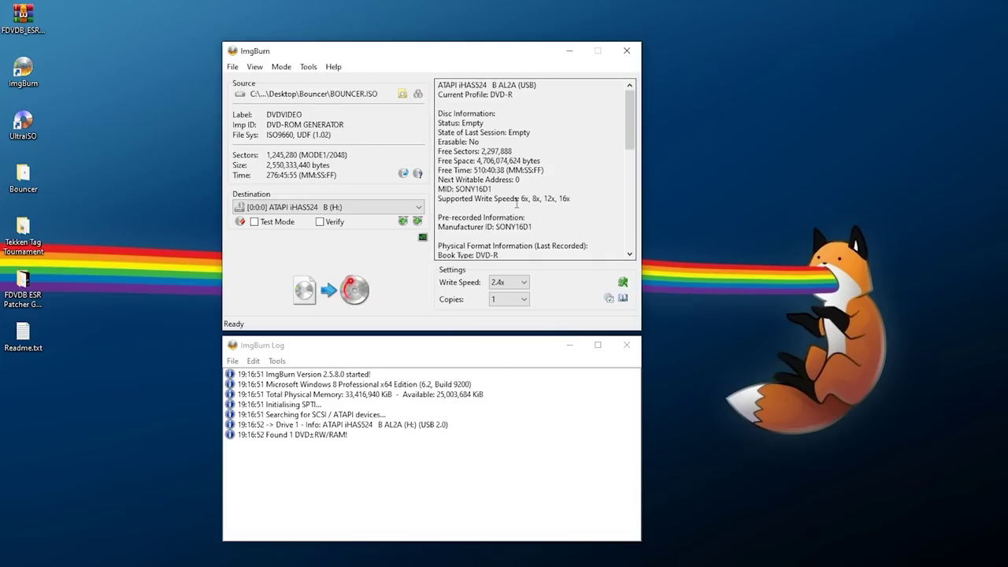
Step: Check the blank disc's supported write speeds and set the write speed to 6x
left_click_drag(529, 199, 521, 199)
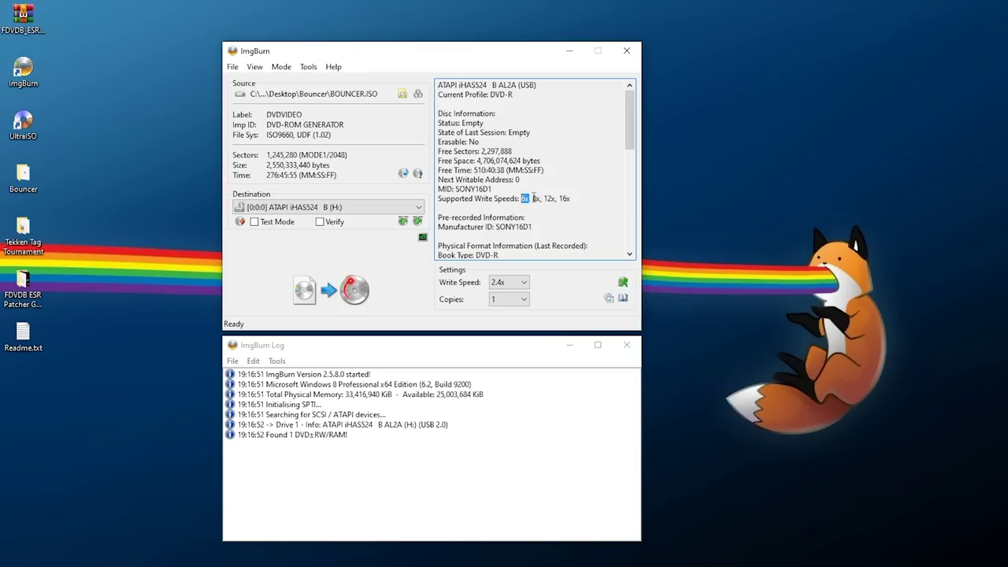
left_click(514, 283)
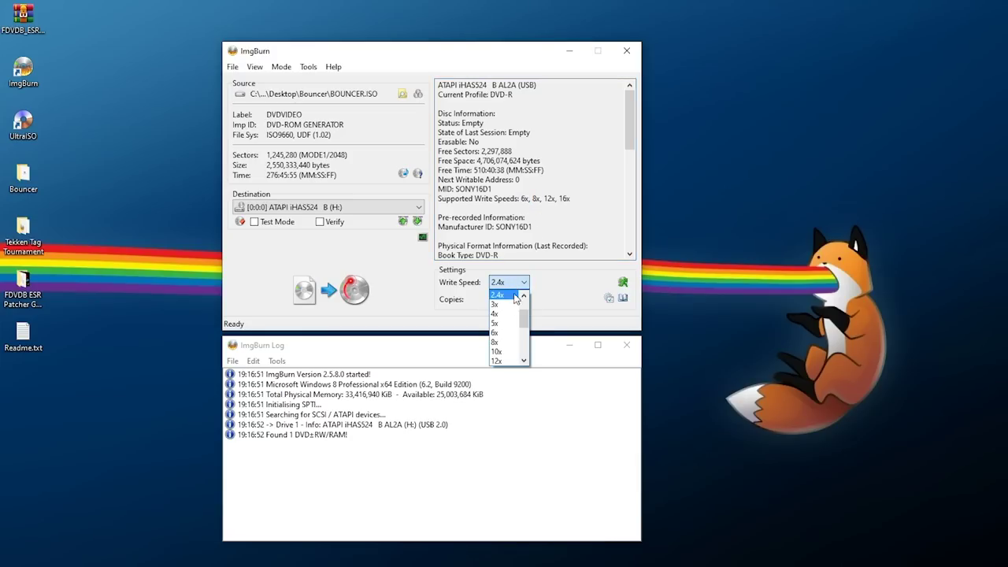
left_click(510, 329)
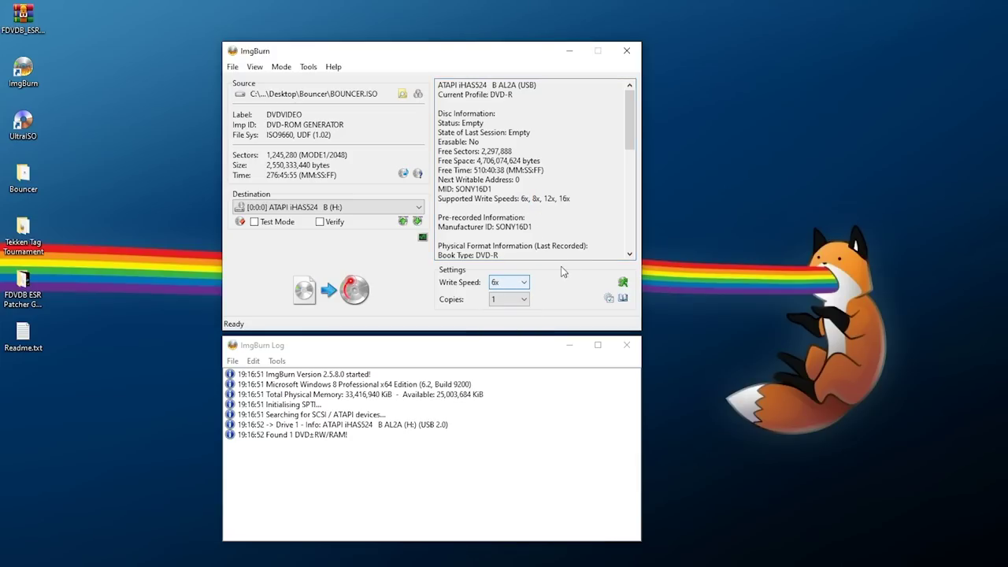
left_click(546, 189)
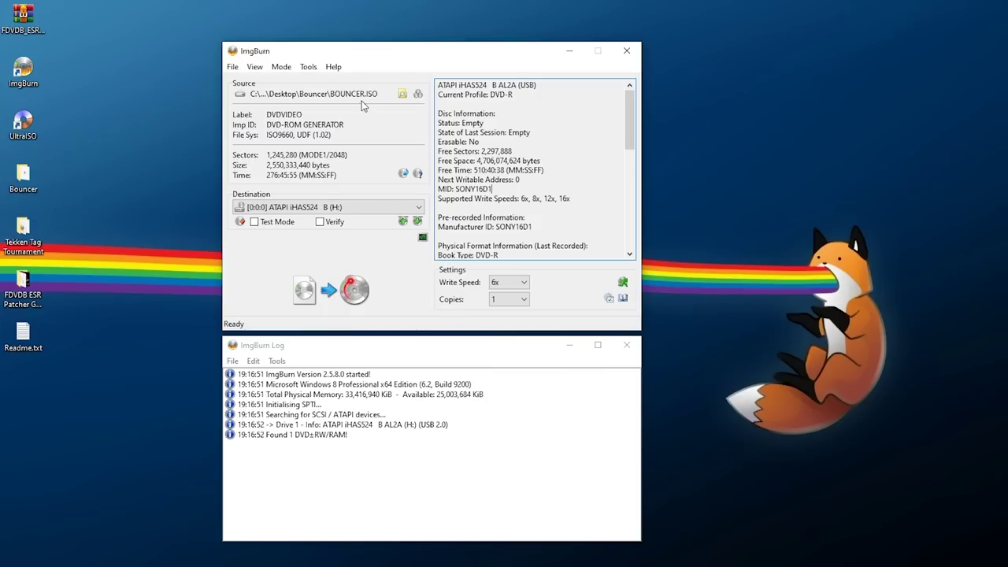
Step: Replace the source image with TEKKENTAGTOURNAMENT.iso from the Tekken Tag Tournament folder and start burning it to the DVD-R at 6x
left_click(403, 93)
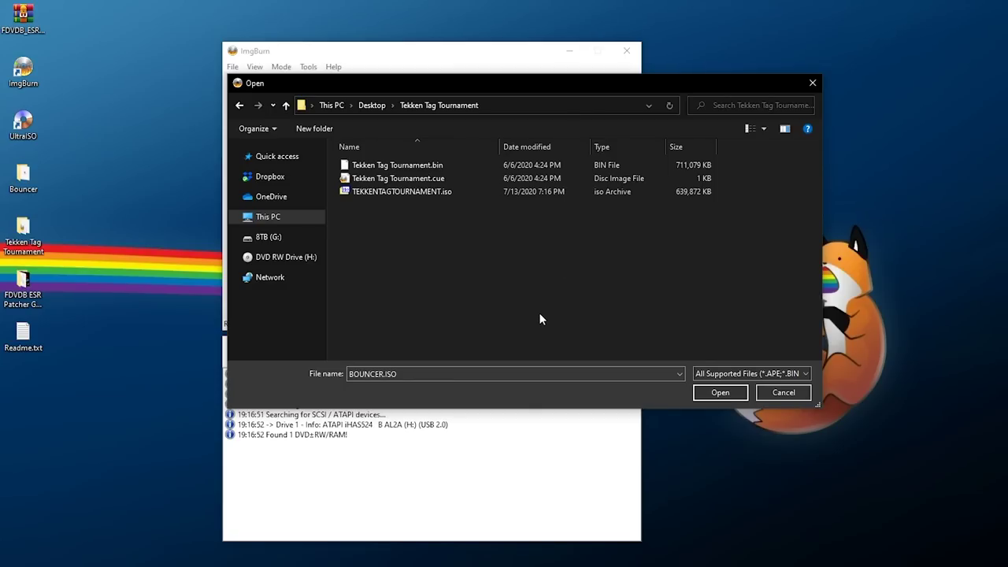
left_click(397, 166)
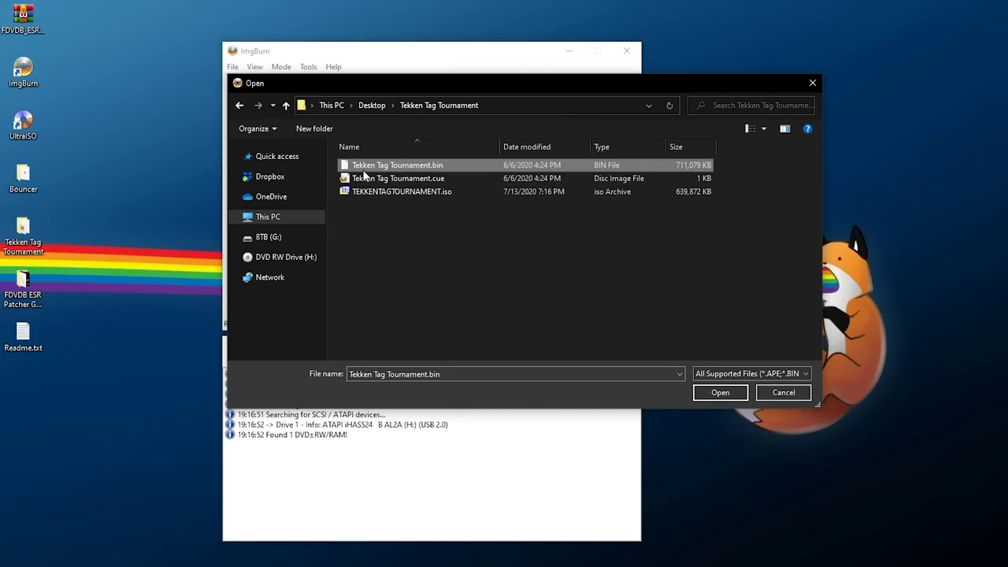
left_click(409, 193)
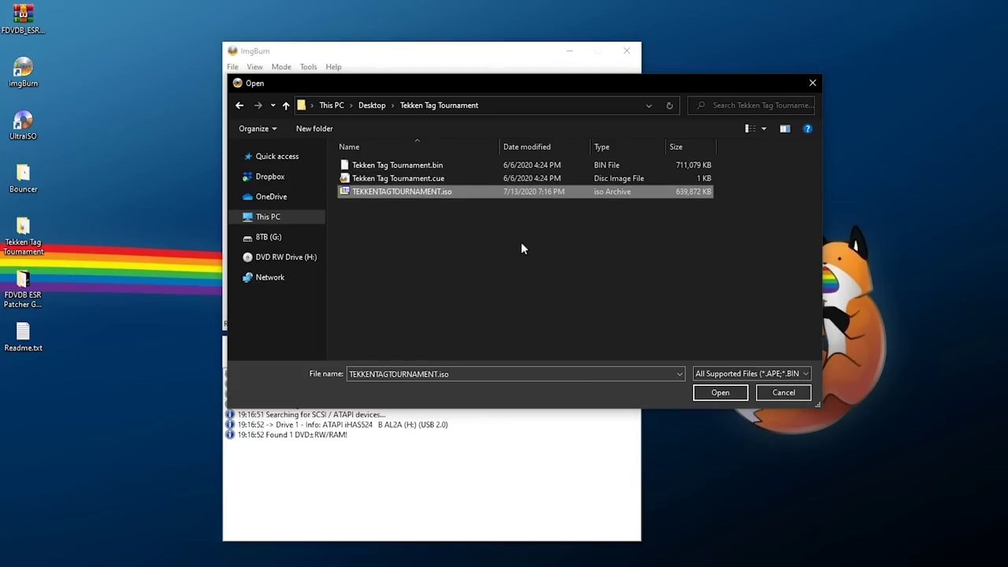
double_click(403, 193)
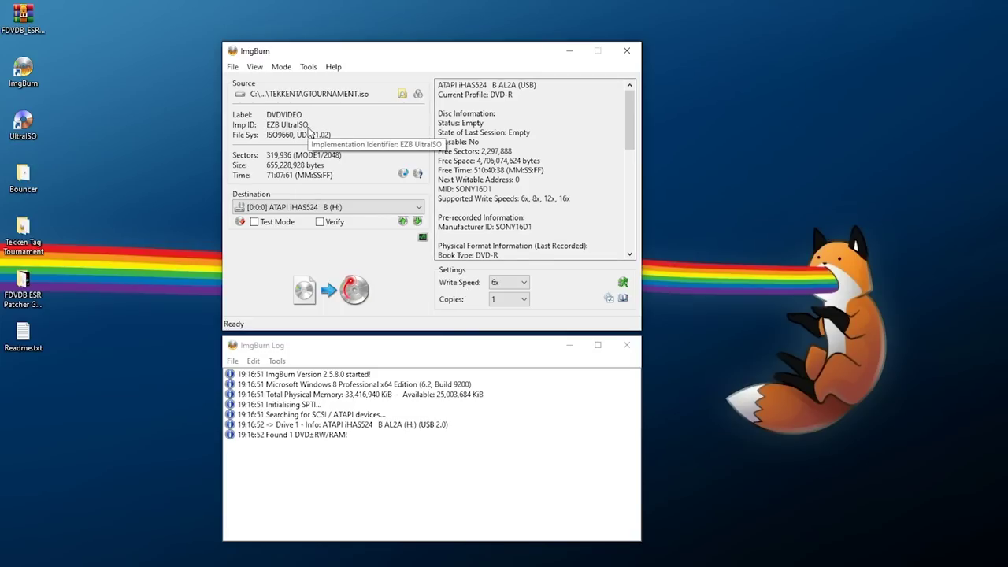
left_click_drag(520, 199, 530, 200)
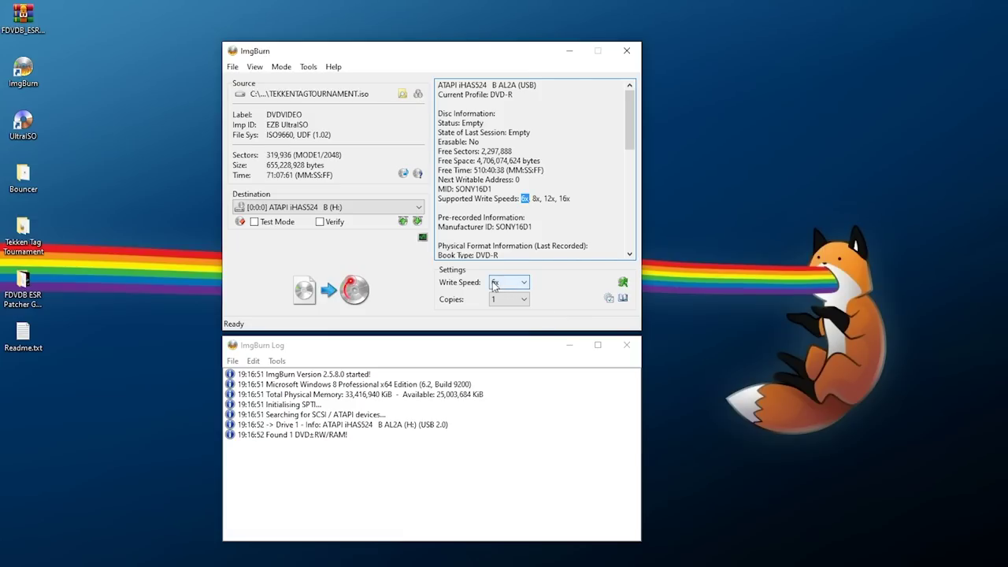
left_click(340, 285)
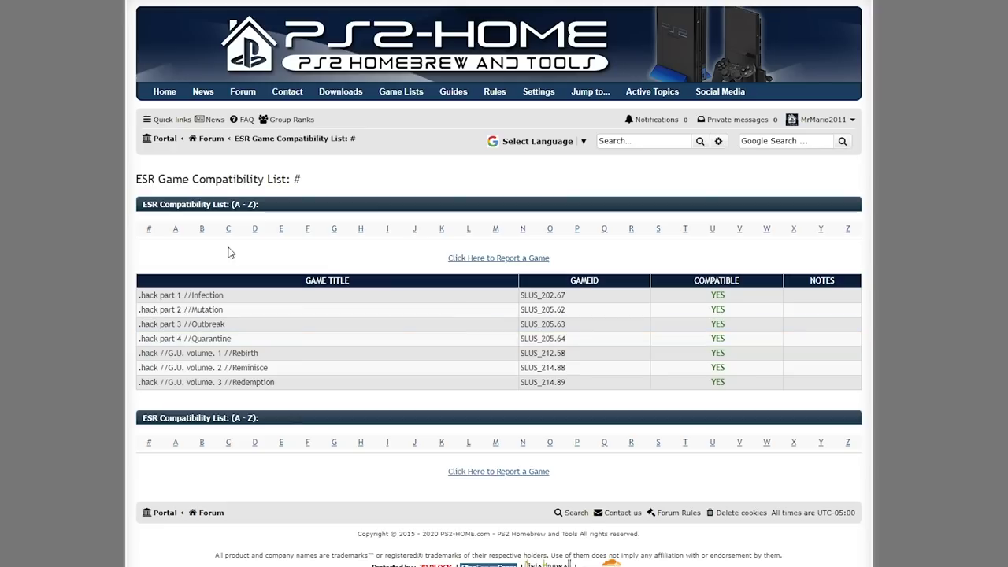
Step: Switch to the PS2-HOME ESR Game Compatibility List and check the game ID and compatibility of Bouncer, The under B
left_click(202, 232)
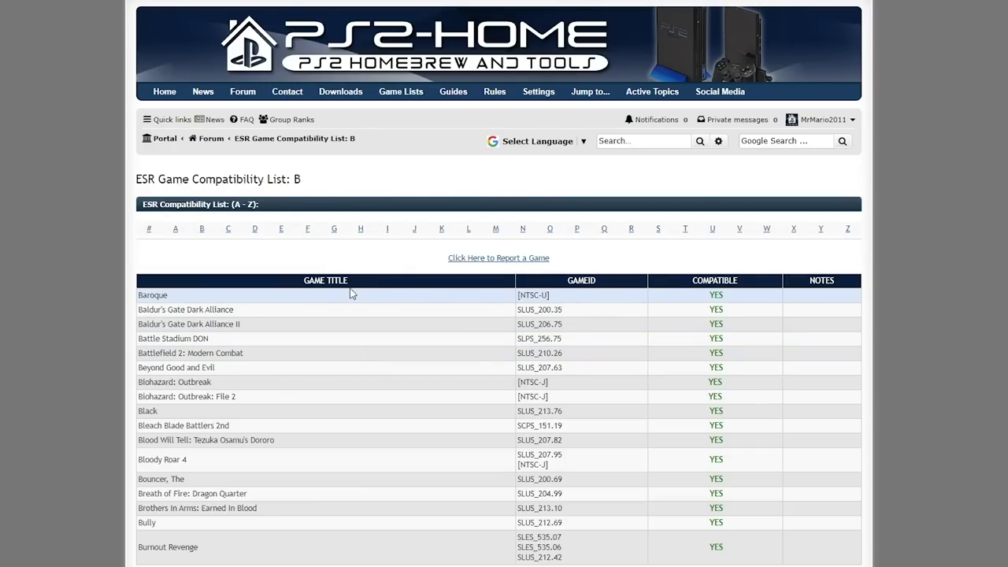
scroll(350, 292, "down", 2)
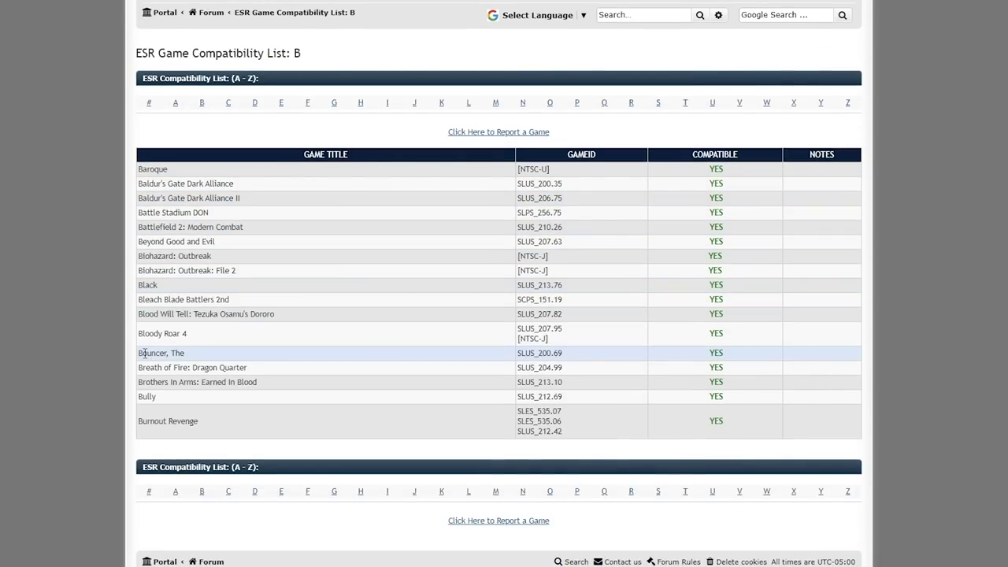
left_click_drag(520, 353, 592, 354)
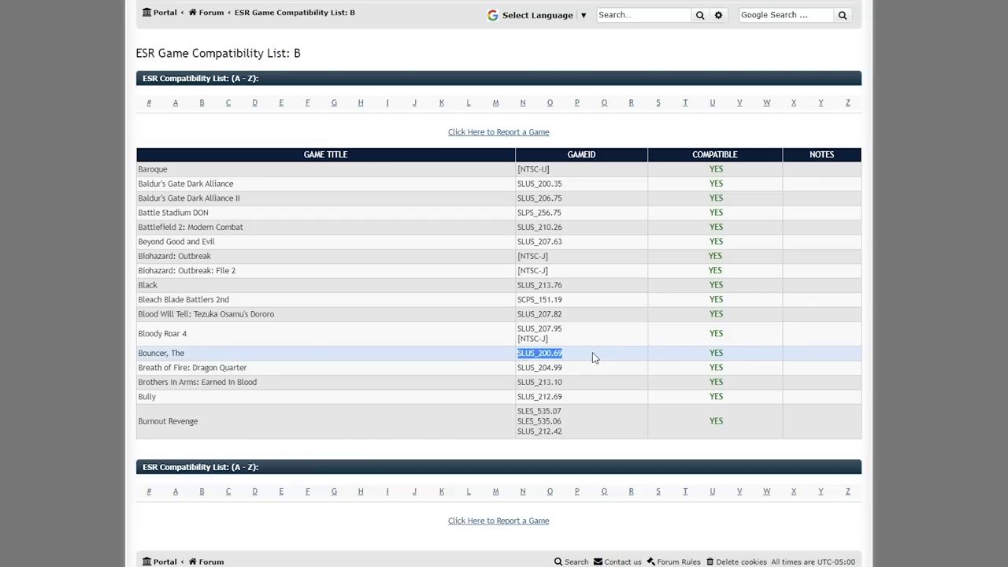
left_click(724, 356)
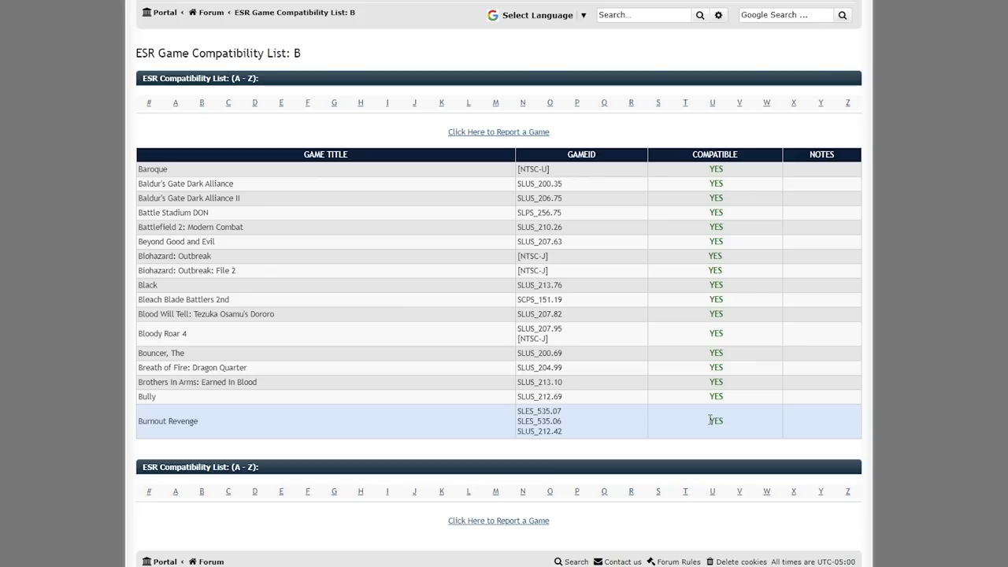
Step: Check the region and compatibility of Tekken Tag Tournament in the list's T section
left_click(685, 103)
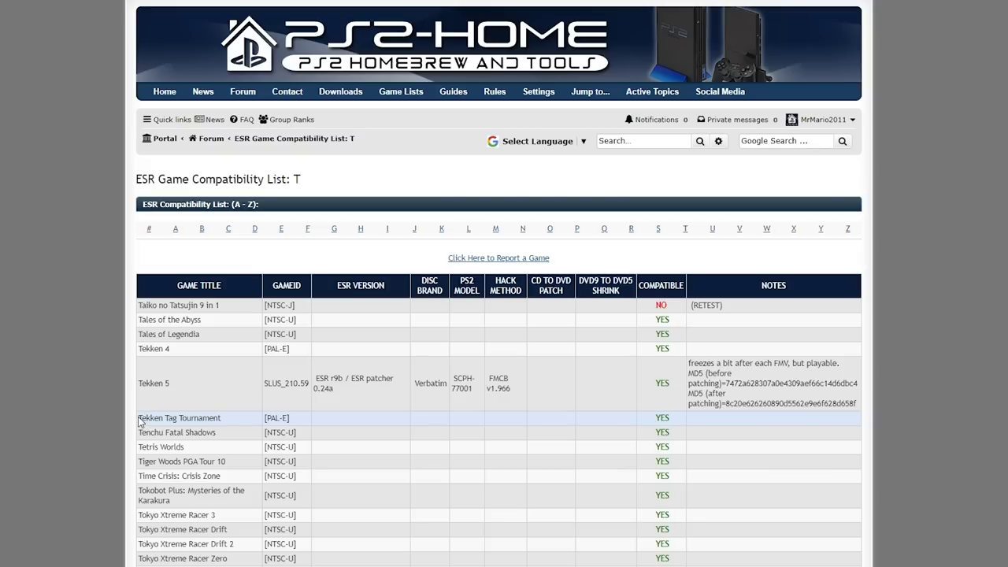
left_click_drag(138, 421, 291, 426)
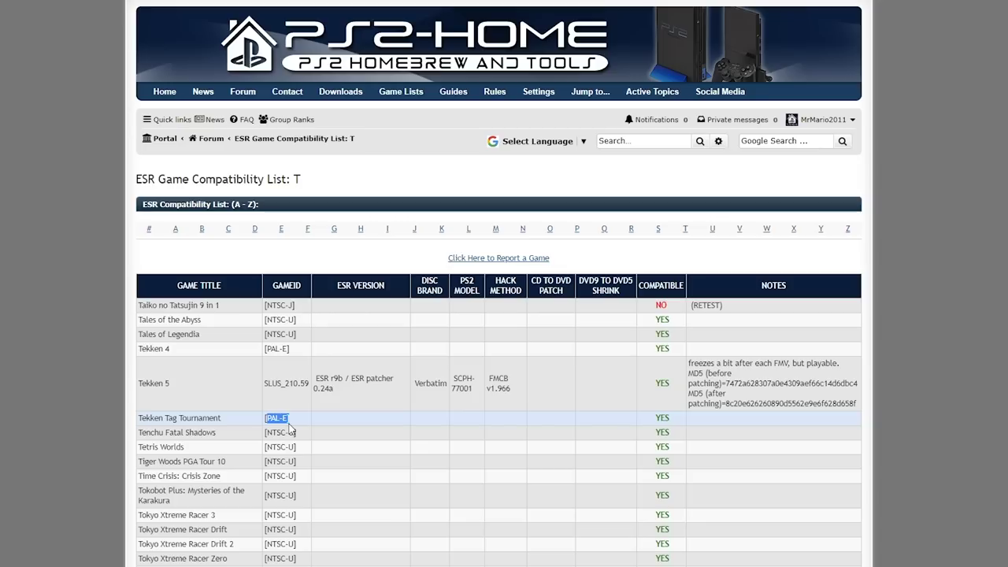
left_click(289, 428)
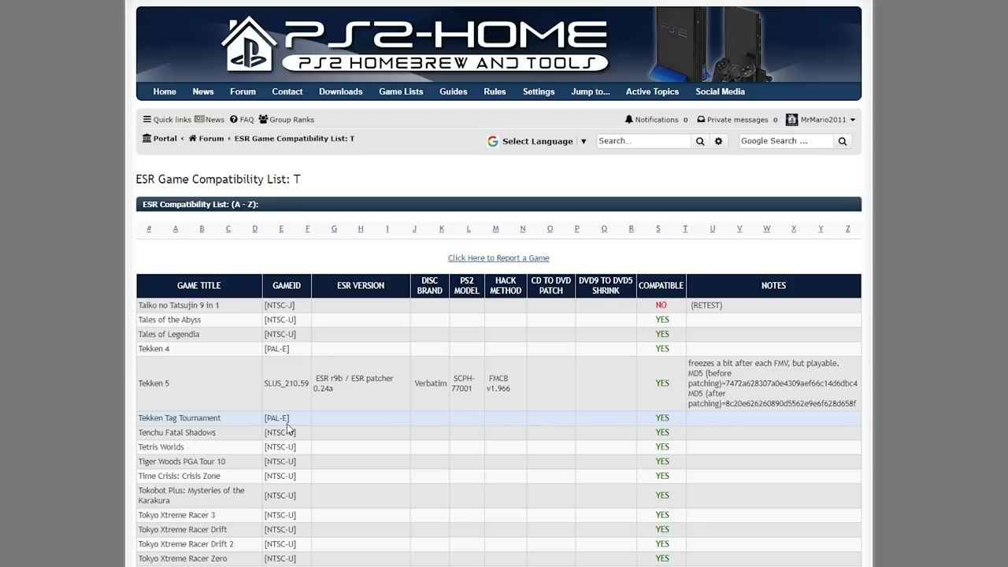
double_click(663, 418)
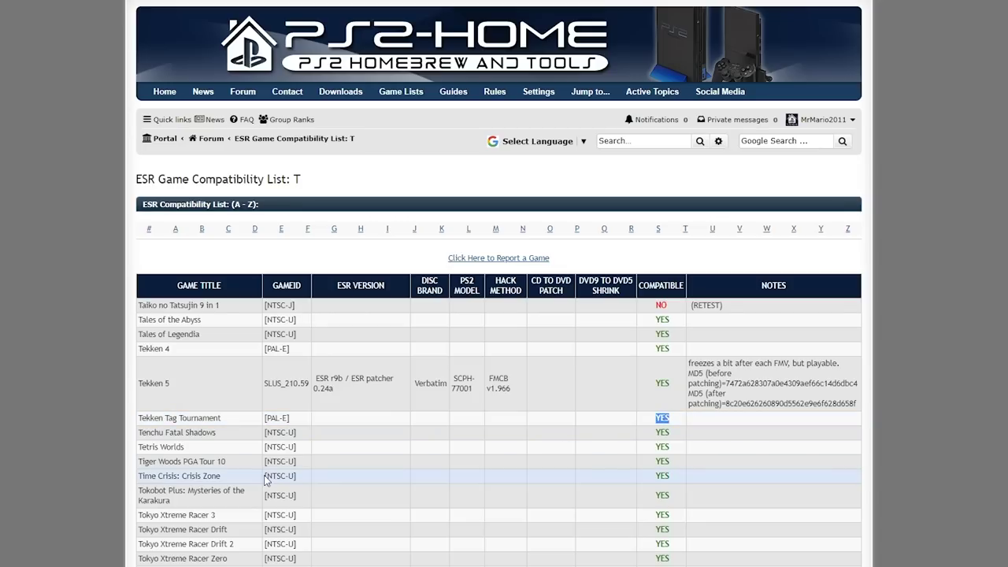
left_click(277, 432)
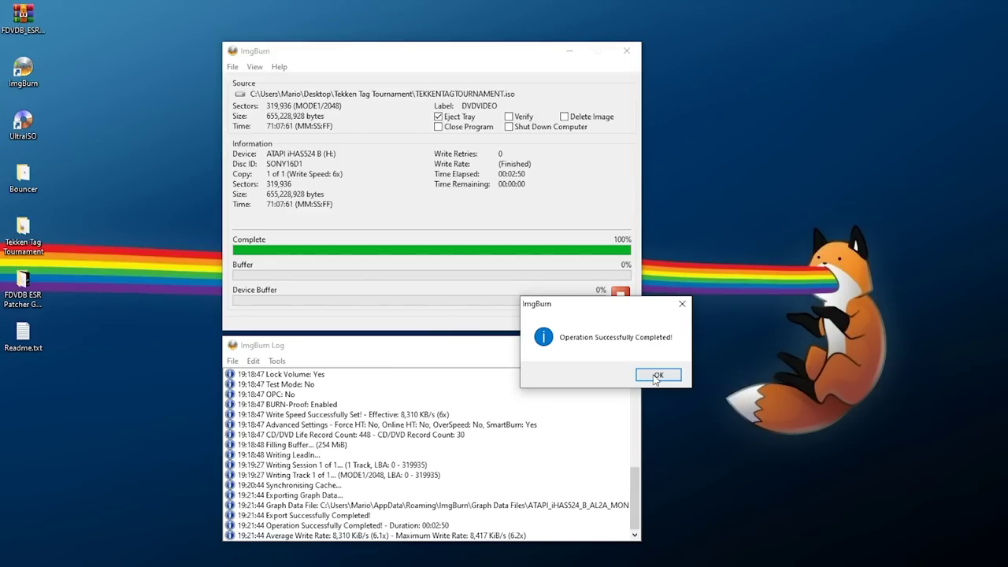
Step: Switch back to ImgBurn, acknowledge the finished burn and close the program
left_click(655, 375)
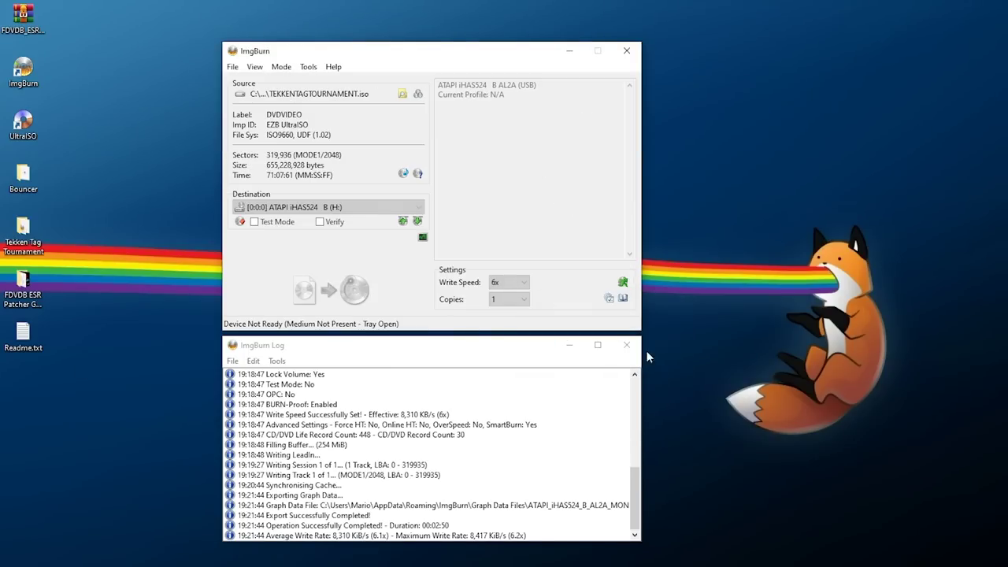
left_click(636, 46)
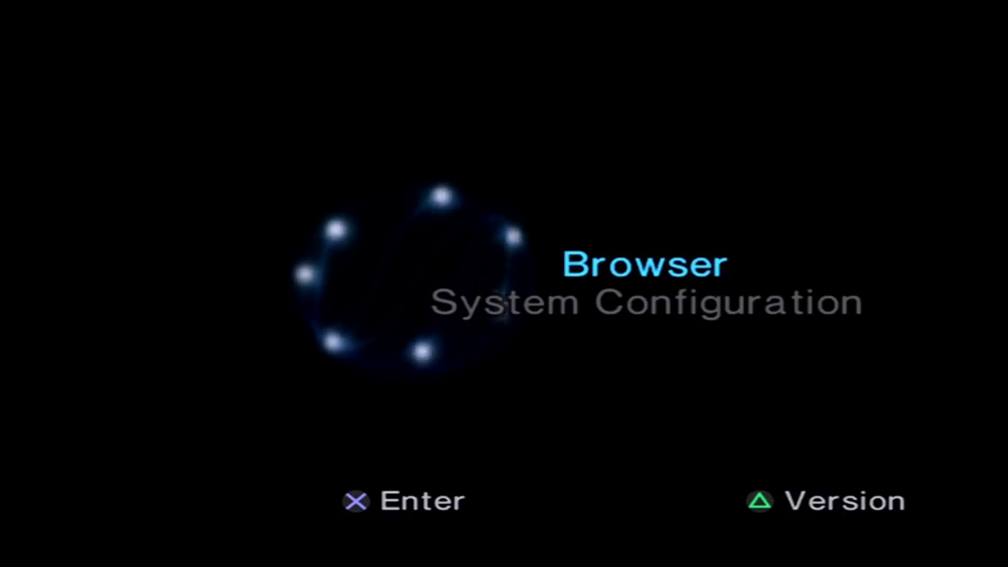
Step: Switch to the PS2 system menu and enter the Browser
key("Return")
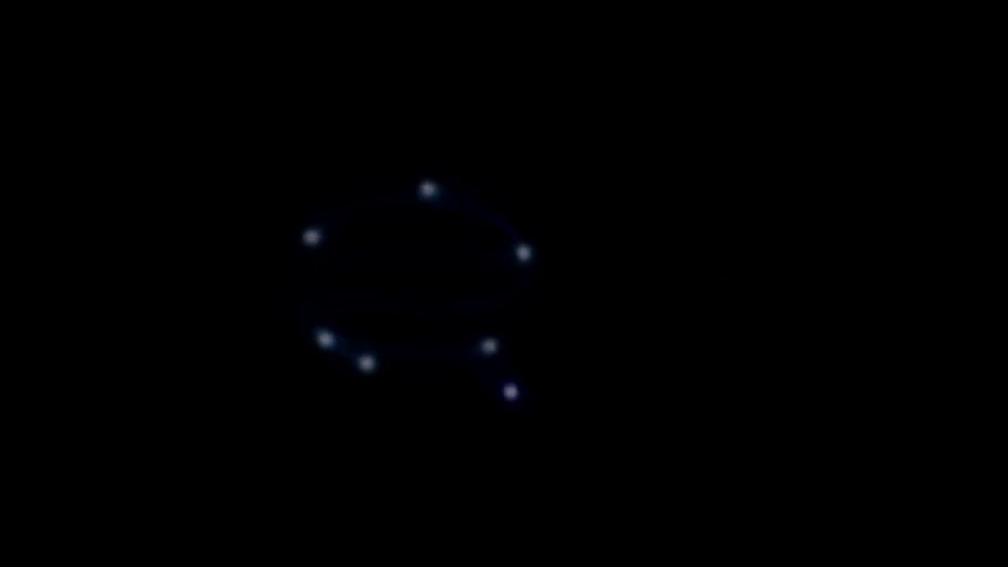